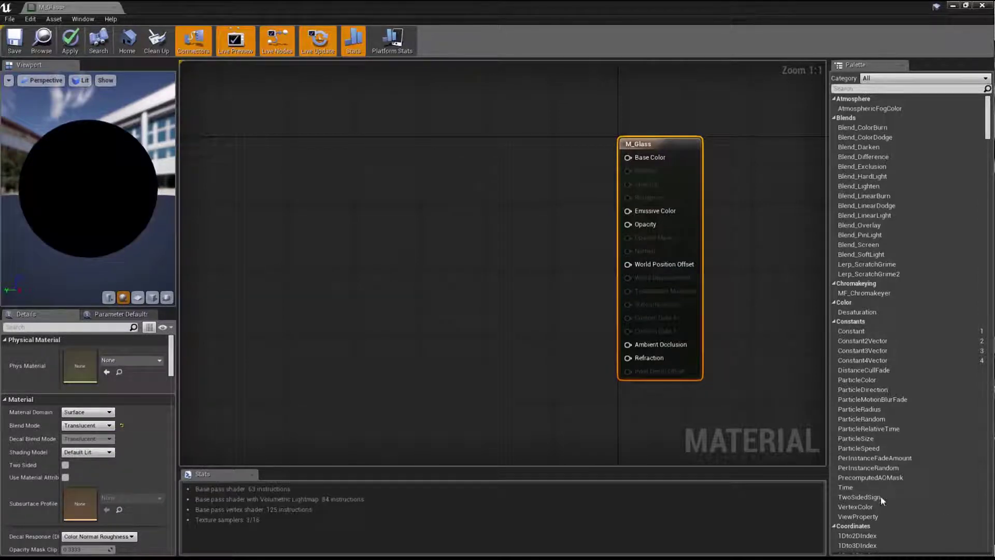
Add a black three-component constant to the material graph and connect it to Base Color.
click(455, 133)
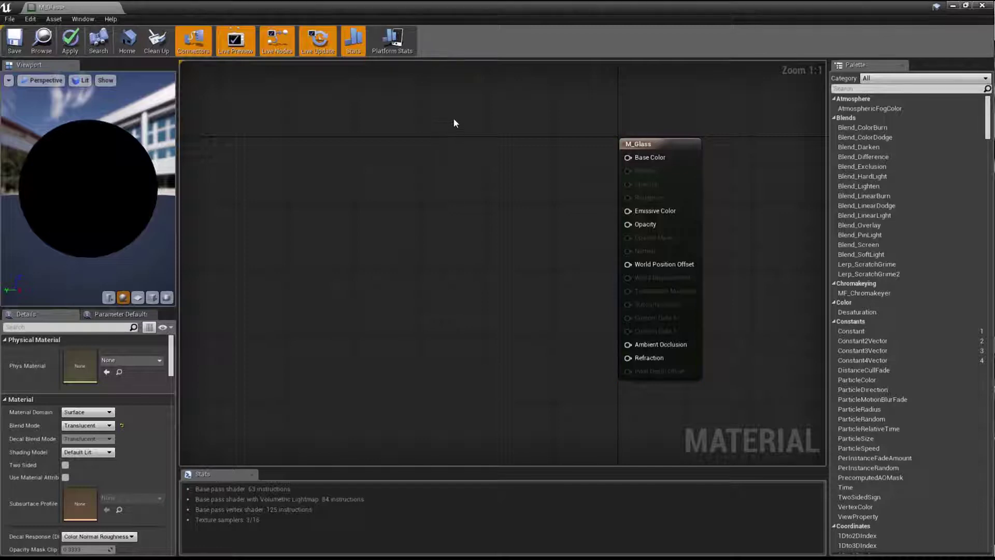
key(3)
click(453, 117)
drag(518, 139, 627, 157)
drag(489, 123, 486, 88)
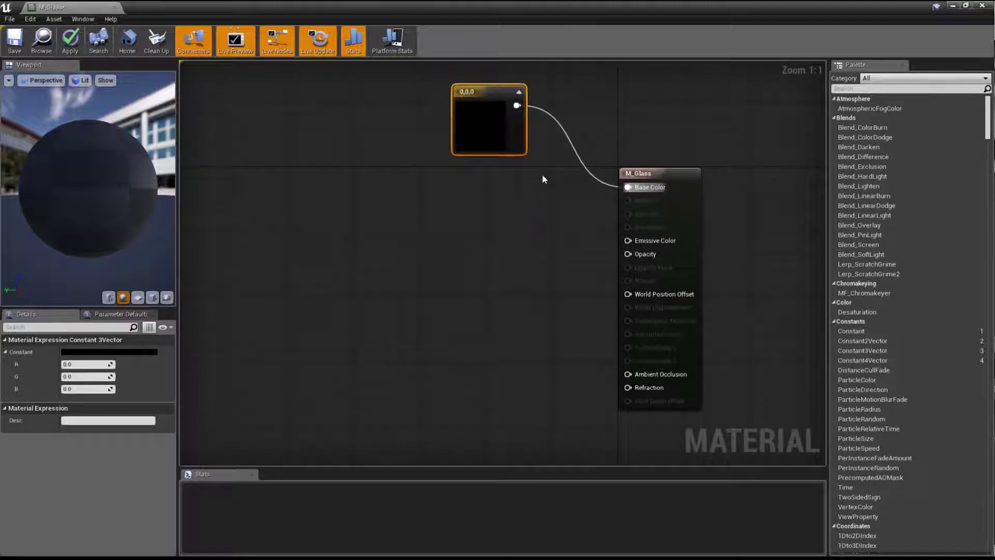
click(478, 212)
Add a Scene Color node in the lower part of the graph.
right_click(236, 421)
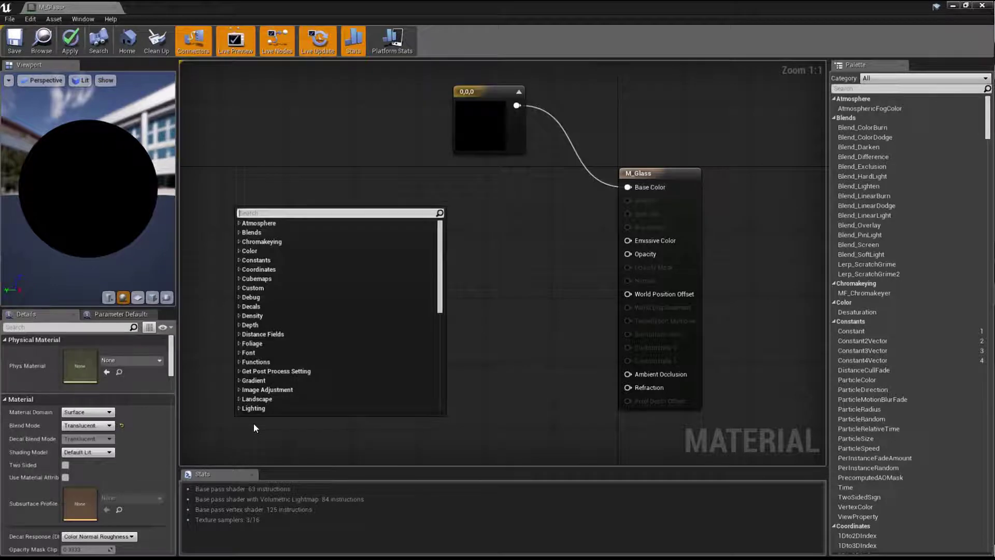
text(scenecol)
key(Return)
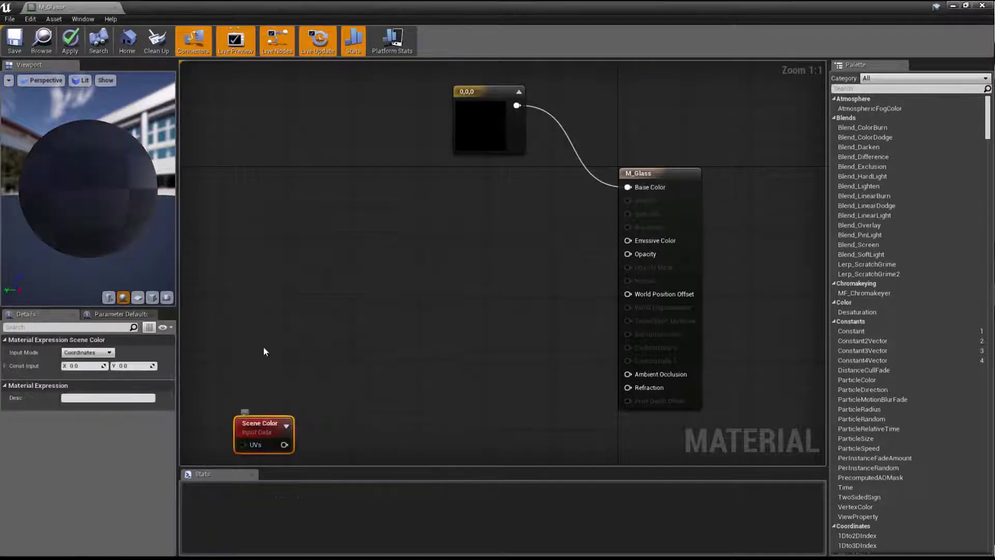
Add a second three-component constant above the Scene Color node and color it green (0.0125, 0.339, 0.0606).
click(248, 343)
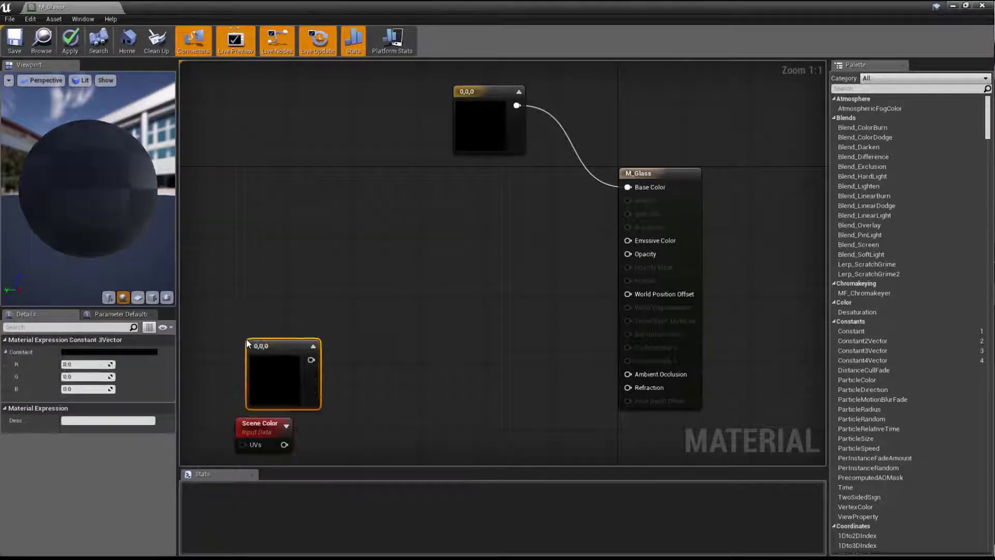
double_click(285, 378)
click(320, 404)
click(440, 387)
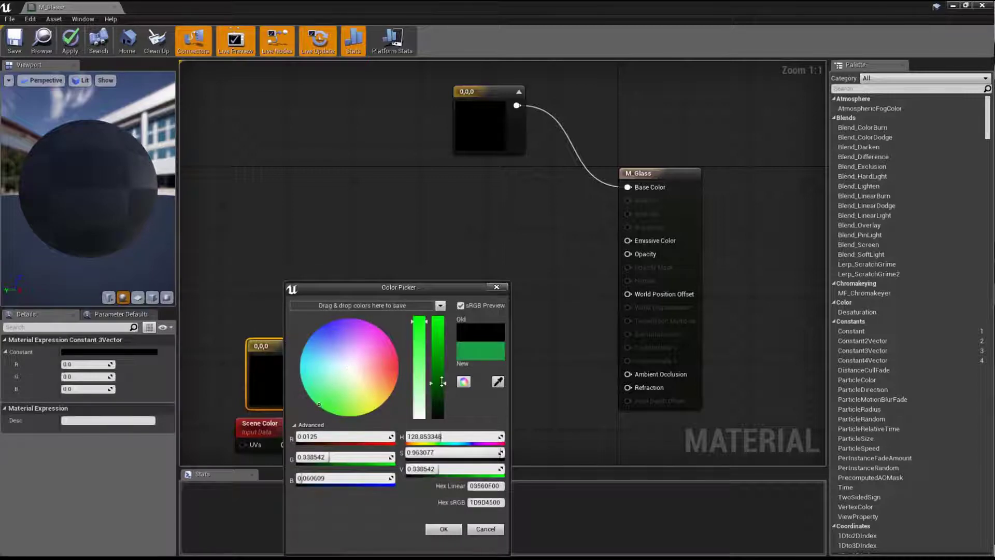
click(446, 530)
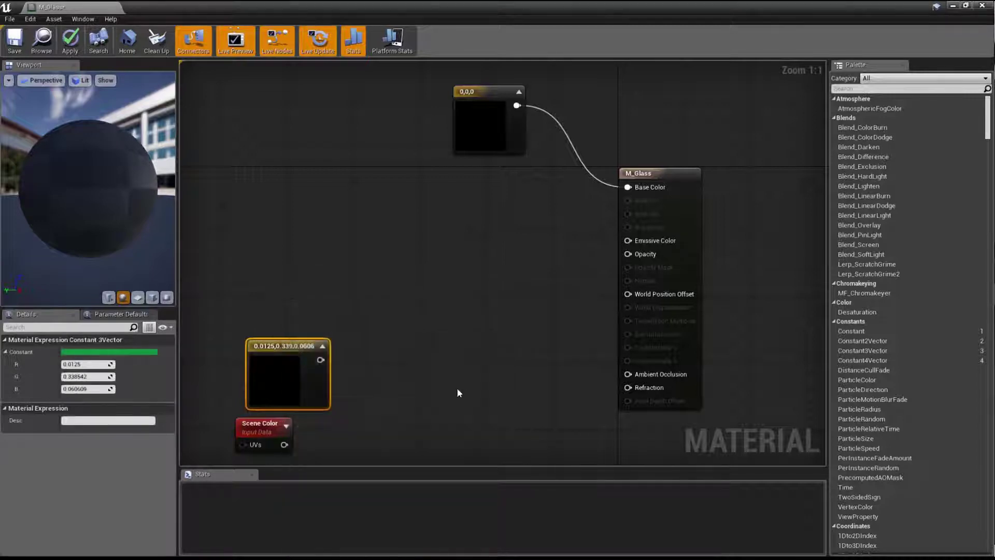
Convert the green constant to a parameter named "Edge Tint Color".
right_click(294, 346)
click(321, 349)
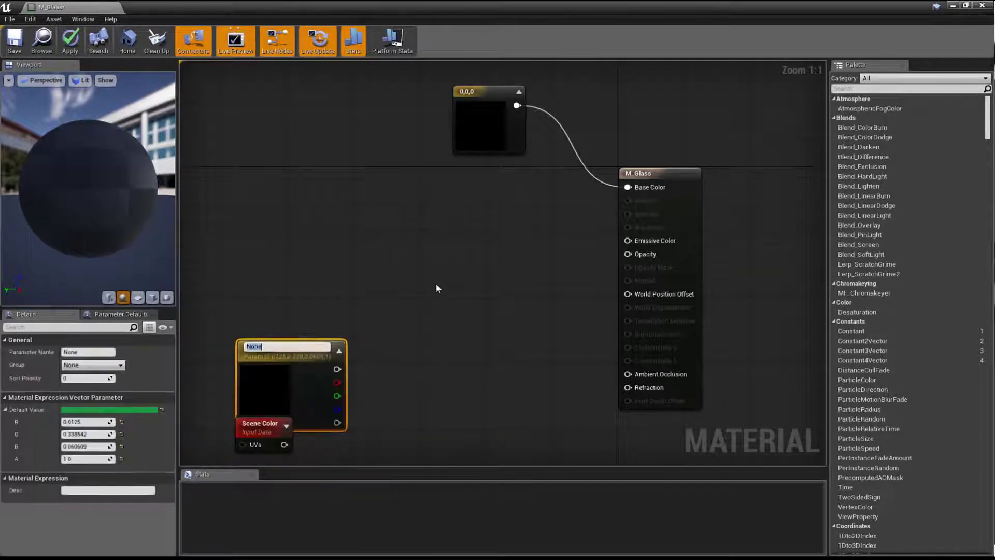
text(Edge Tint Color)
key(Return)
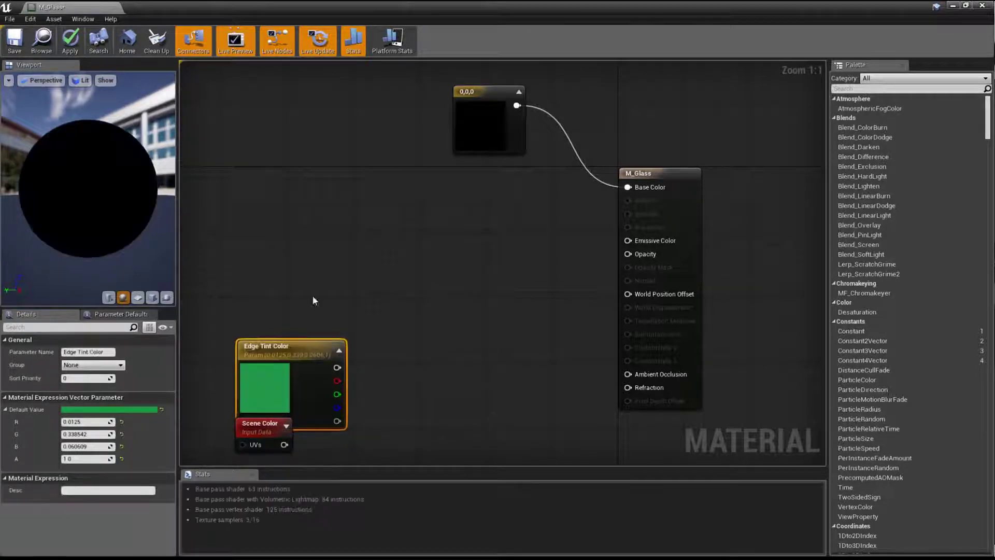
Multiply Edge Tint Color (A) by Scene Color (B) and arrange the three nodes compactly.
drag(309, 355, 266, 329)
drag(272, 419, 240, 417)
drag(295, 343, 344, 355)
text(mul)
key(Return)
drag(253, 441, 350, 387)
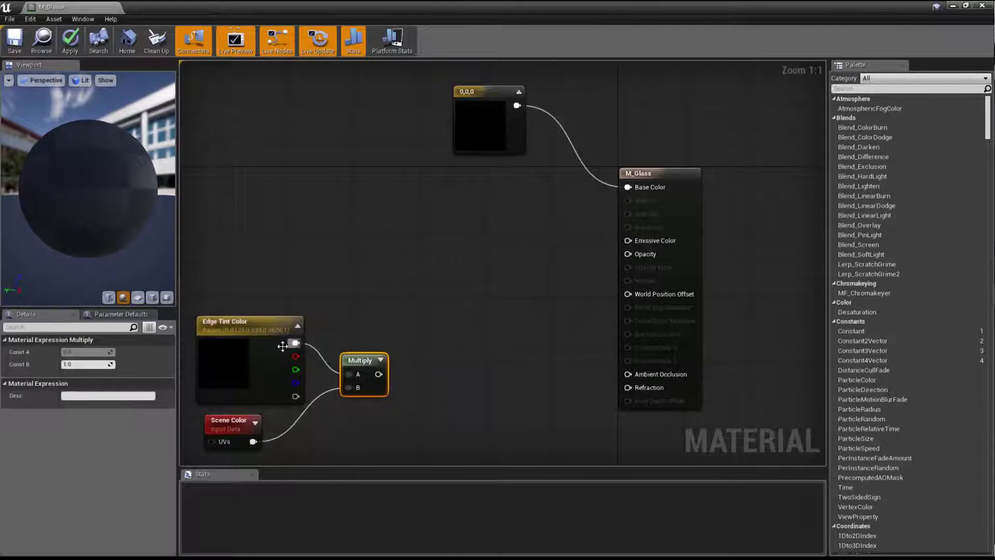
drag(264, 323, 256, 323)
drag(378, 365, 357, 327)
drag(243, 424, 276, 432)
Add a scalar constant beside Scene Color and convert it to a parameter named "Edge Opacity".
key(1)
click(330, 424)
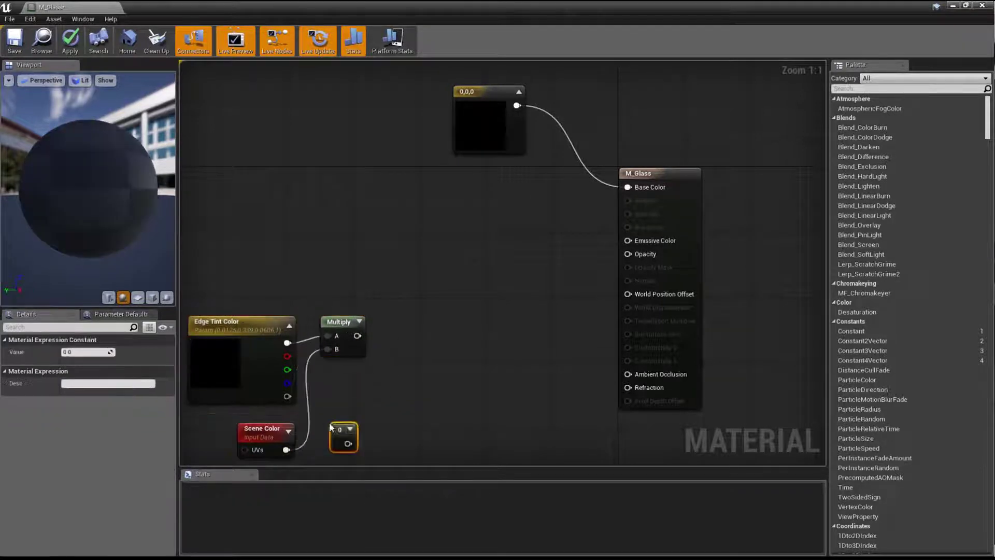
right_click(341, 432)
click(373, 262)
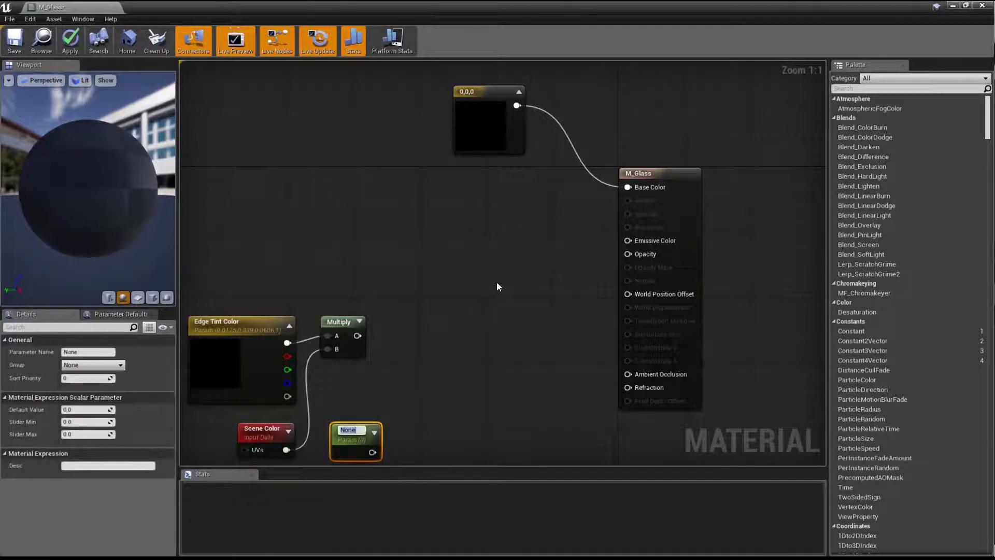
text(Edge Opacity)
key(Return)
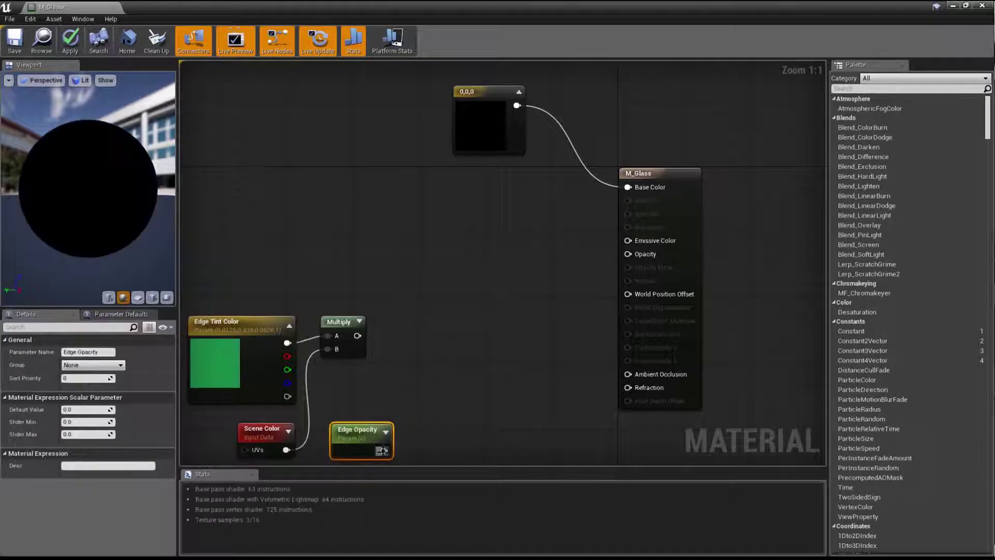
Invert the Edge Opacity output with a One Minus (1-x) node.
drag(382, 448, 419, 437)
text(one)
key(Return)
Multiply the tinted scene color by the inverted Edge Opacity and connect the product to Emissive Color.
drag(358, 332, 510, 327)
text(mul)
key(Return)
drag(438, 439, 628, 237)
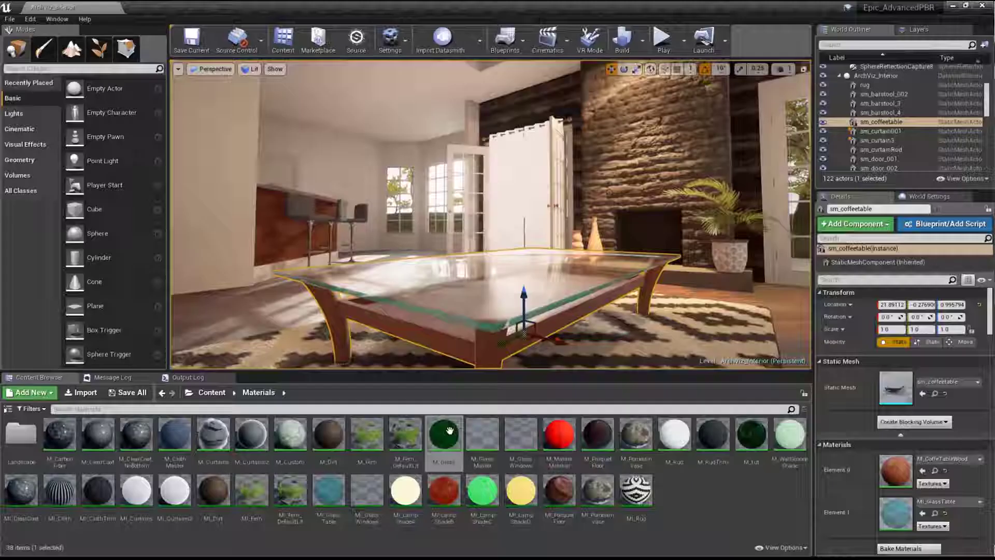
Assign the M_Glass material to the Element 1 material slot of the coffee table.
drag(444, 435, 895, 512)
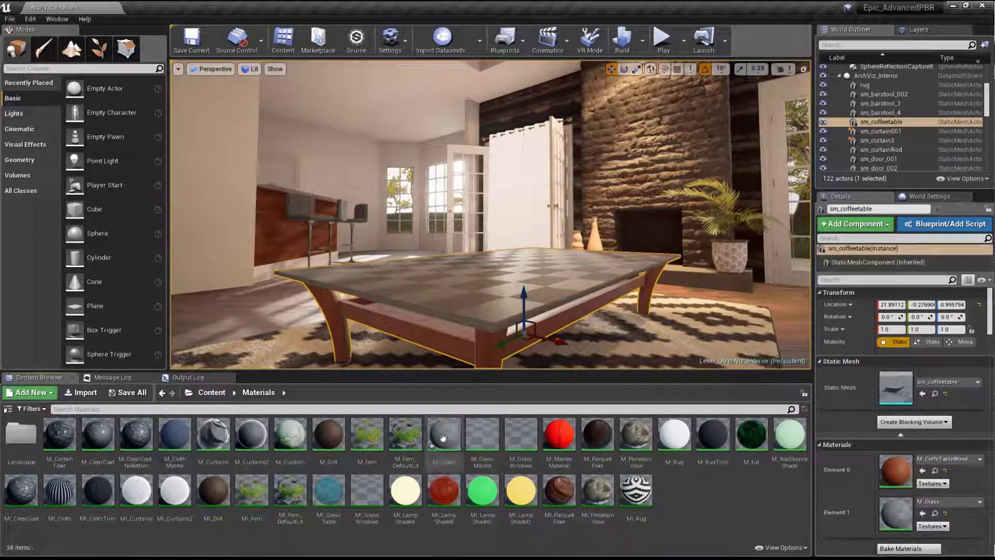
click(692, 497)
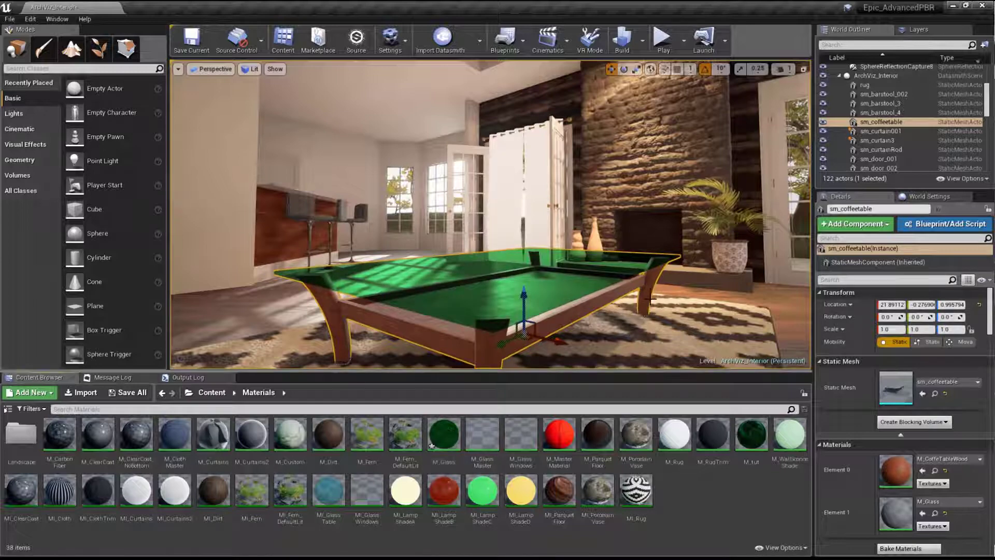
key(f)
alt+drag(650, 298, 435, 298)
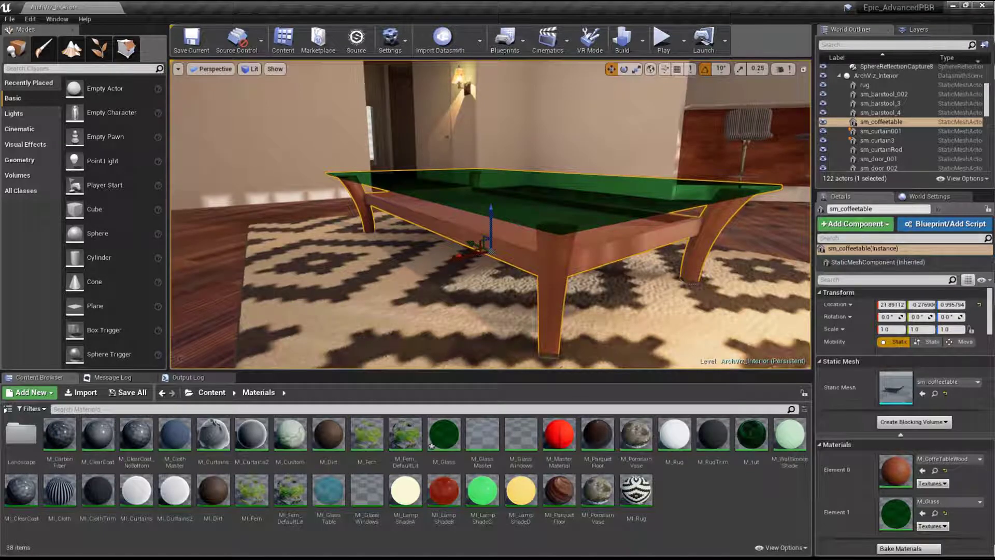
alt+drag(436, 298, 423, 299)
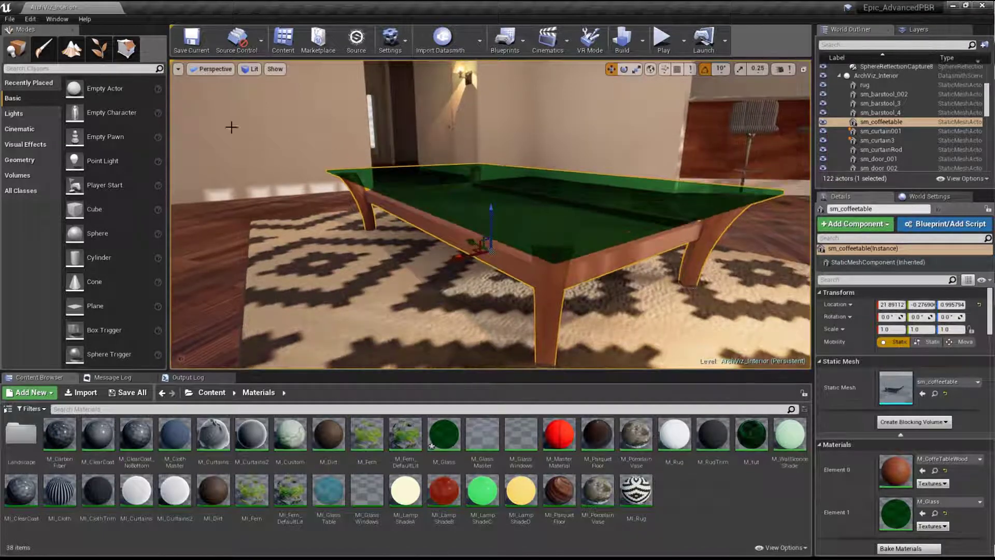
Switch to mesh paint mode and set the color view mode to RGB Channels.
click(44, 49)
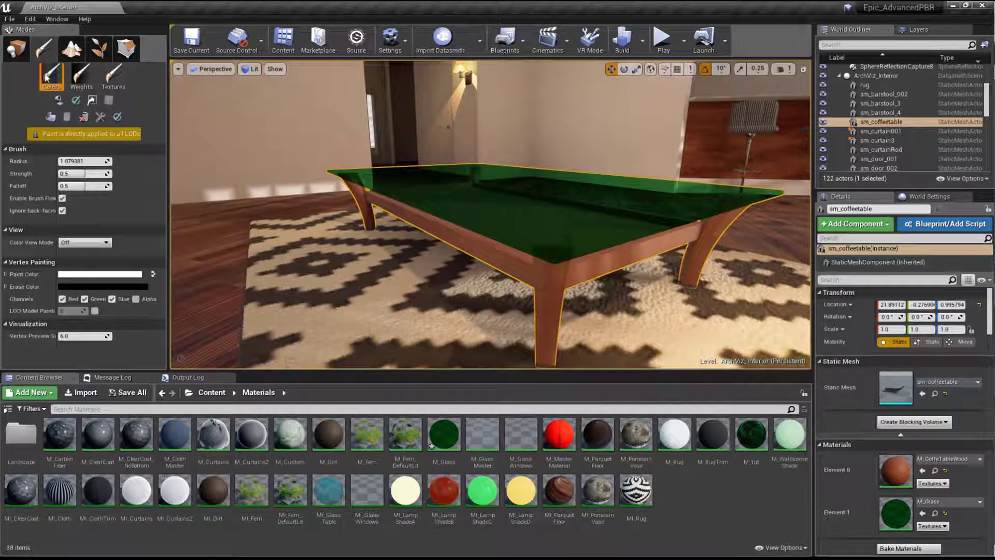
click(82, 243)
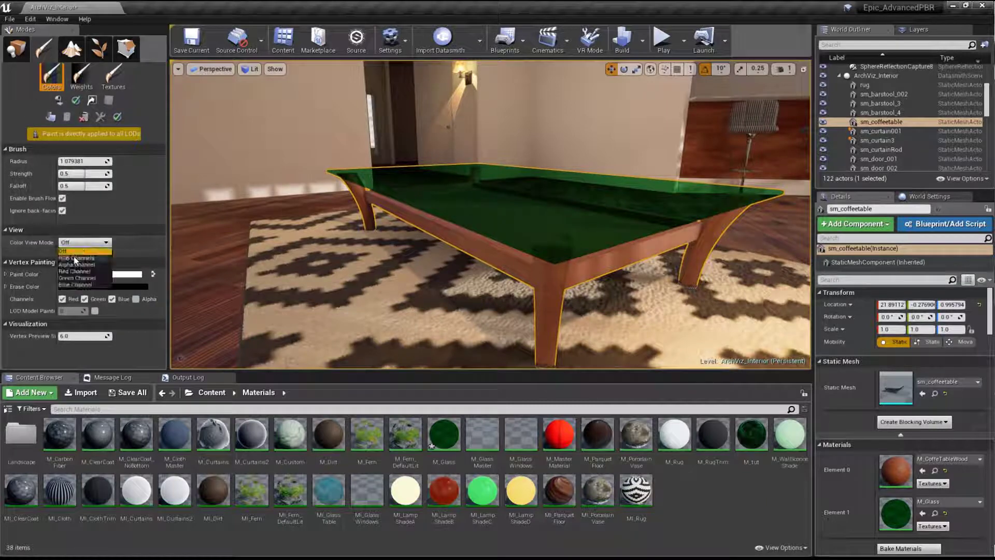
click(75, 258)
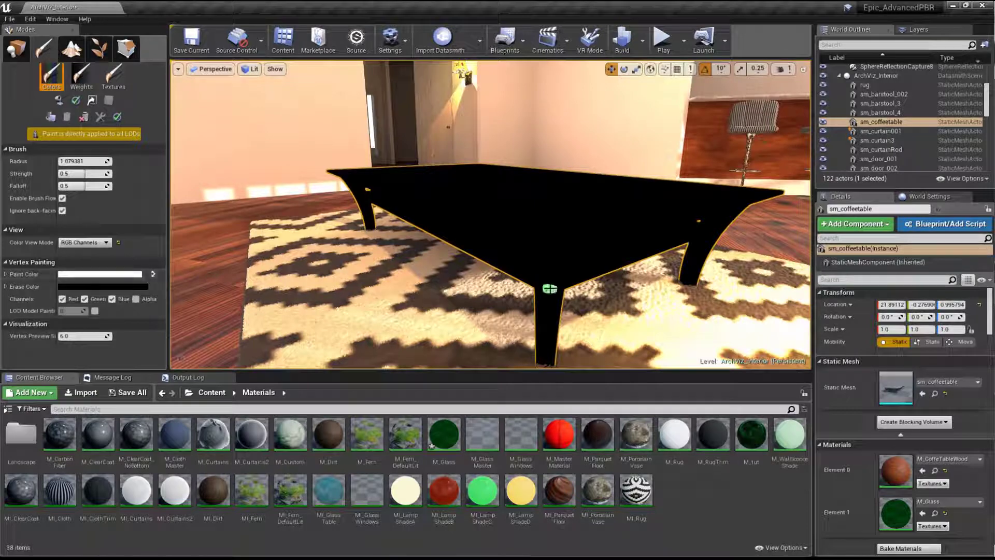
Paint white vertex color along the edges of the coffee table's glass top, leaving the flat surface black.
scroll(550, 289, up, 5)
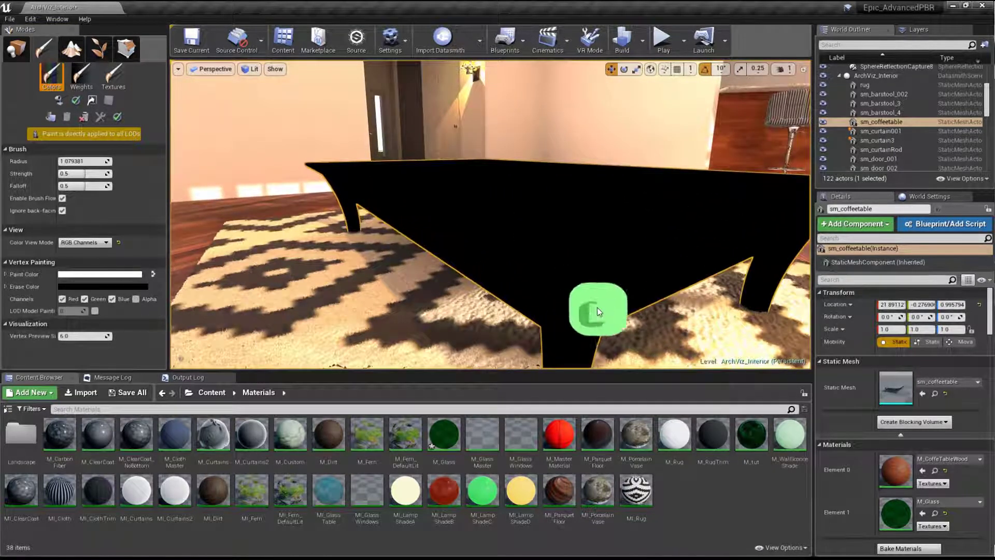
click(598, 312)
scroll(508, 317, down, 4)
right_drag(508, 317, 451, 249)
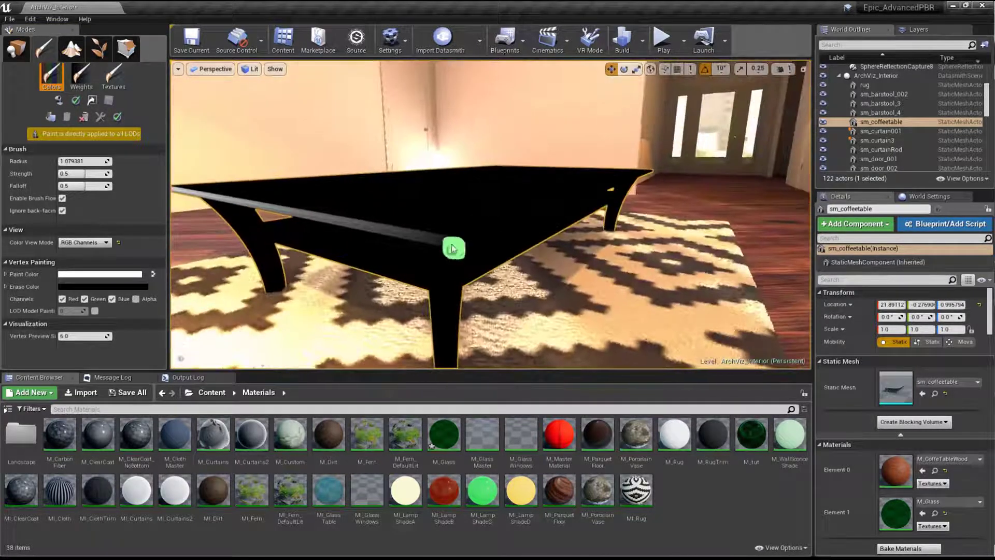
click(451, 249)
key(ctrl+z)
click(460, 247)
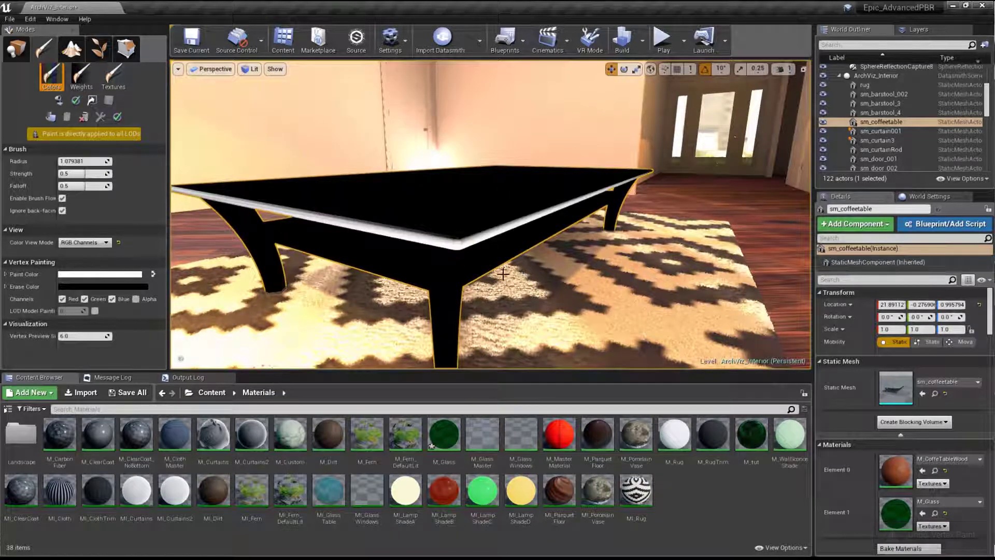
right_drag(503, 273, 466, 274)
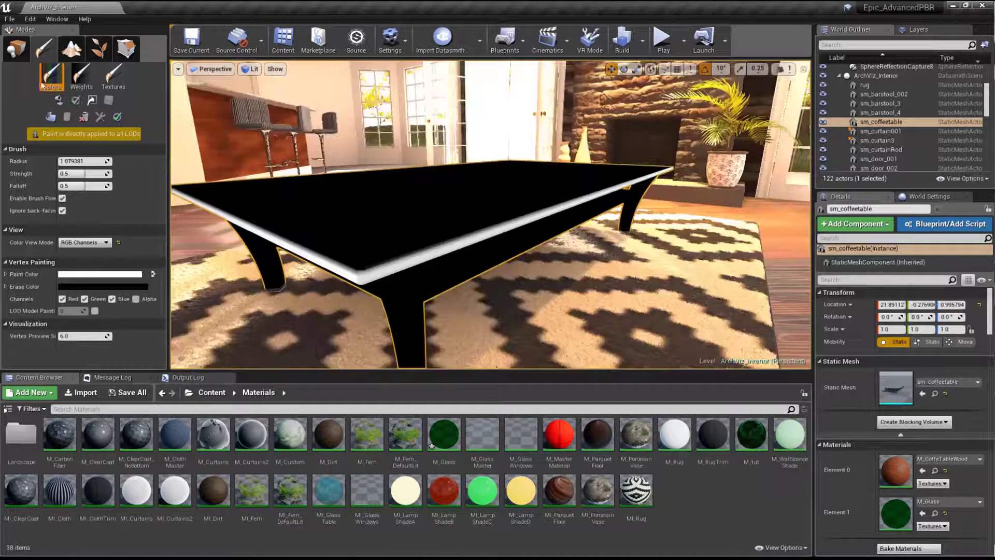
Turn the vertex color view mode off and return to the actor placement mode.
click(72, 243)
click(71, 251)
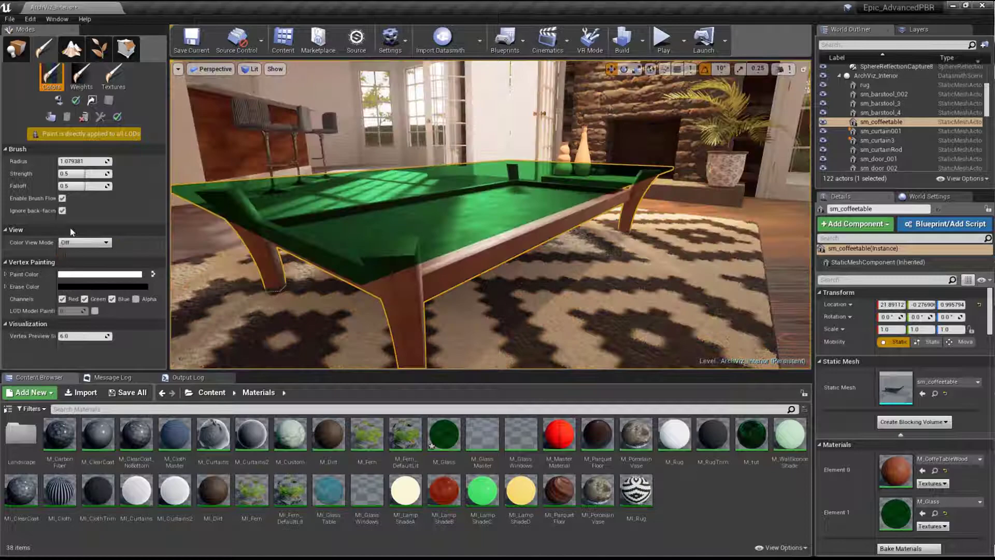
click(20, 52)
Open the M_Glass material and add a Vertex Color node above the Edge Tint Color node.
double_click(444, 434)
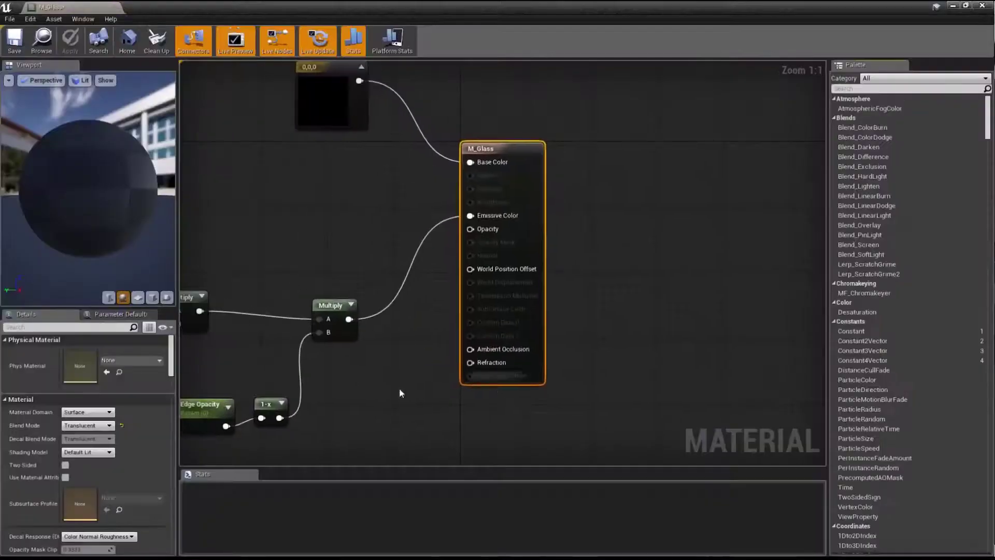
right_drag(399, 393, 656, 369)
right_click(311, 178)
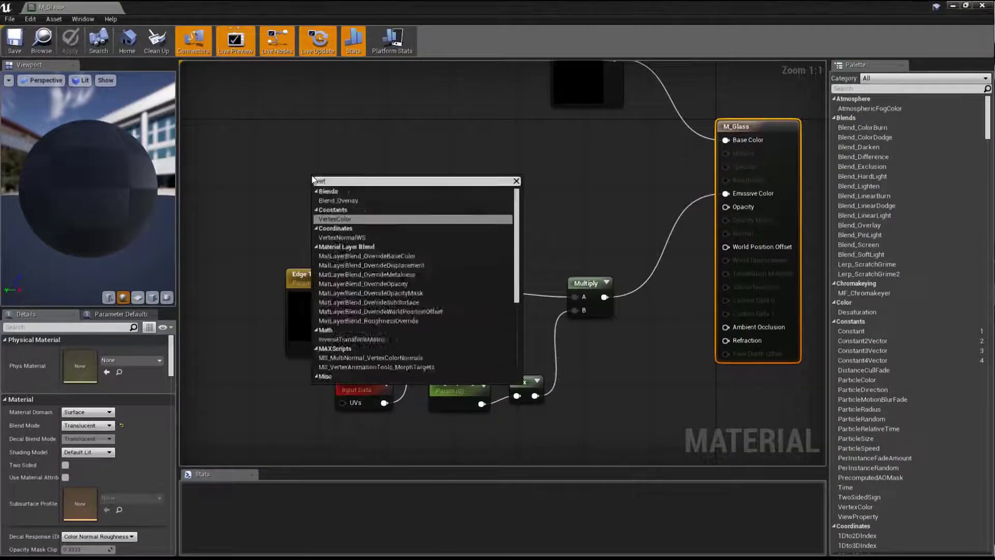
text(vertex)
key(Return)
drag(324, 179, 302, 99)
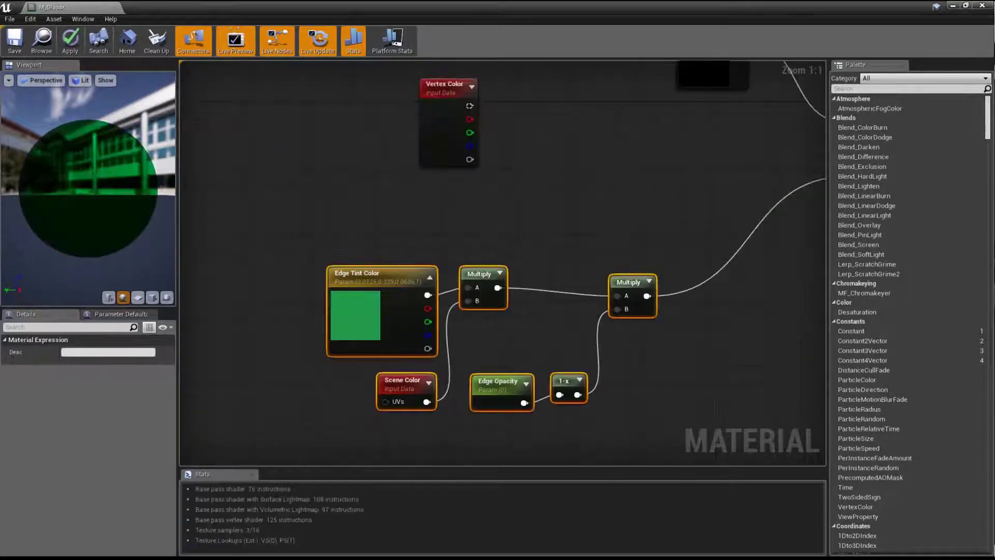
Multiply Vertex Color (A) by the edge tint and opacity product (B) and connect the result to Emissive Color.
drag(469, 106, 710, 229)
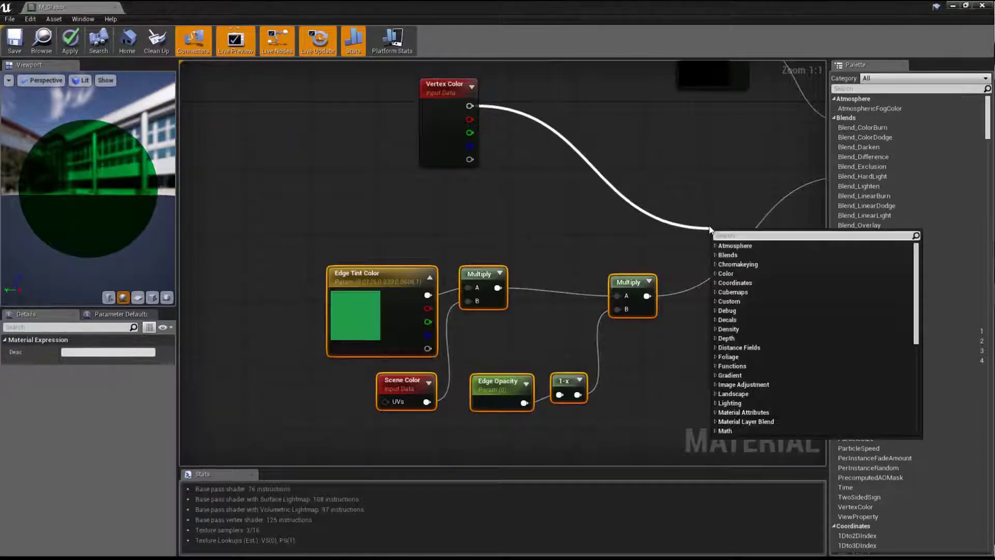
text(lerp)
key(Escape)
click(710, 228)
drag(646, 296, 725, 265)
right_drag(710, 163, 546, 216)
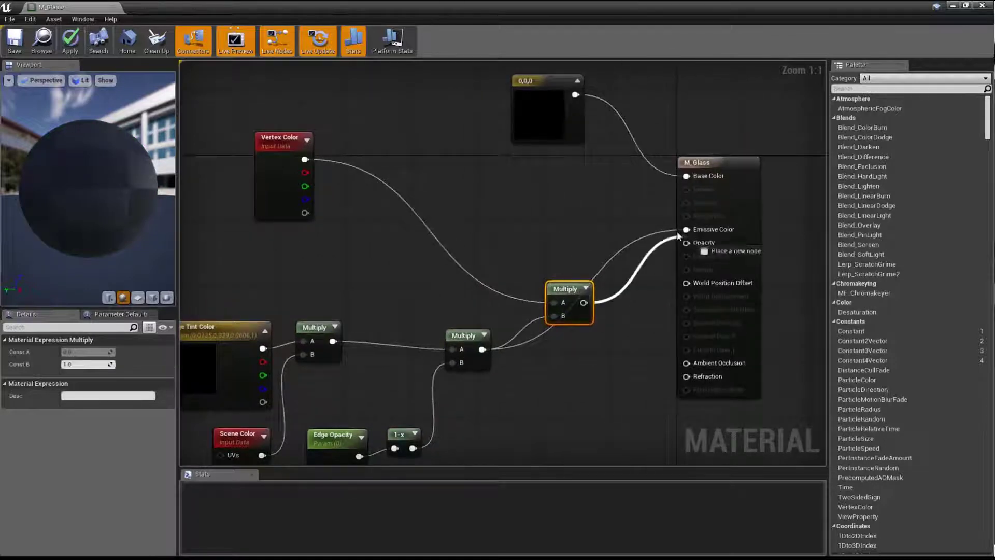
right_drag(547, 328, 652, 302)
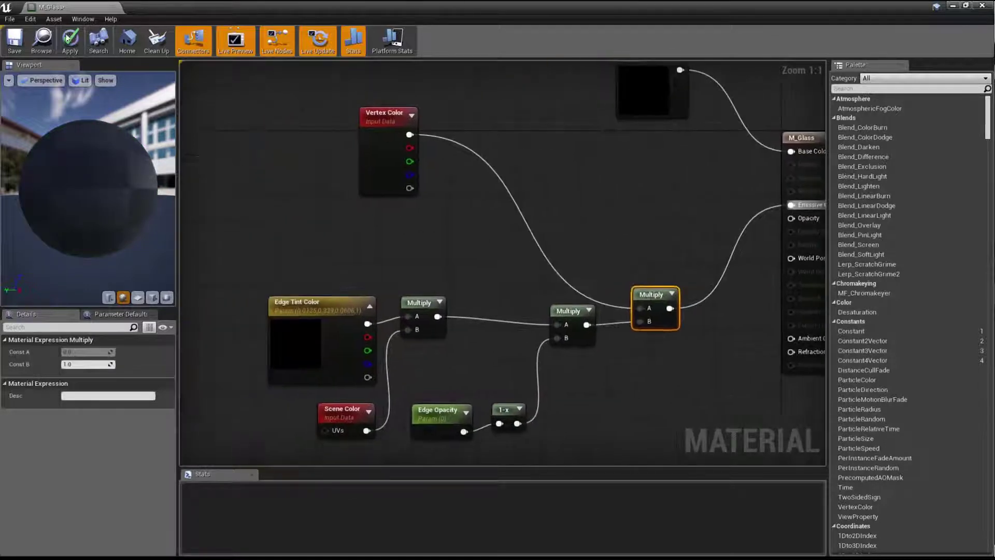
Save the M_Glass material and inspect the tinted edge of the coffee table in the level.
key(ctrl+s)
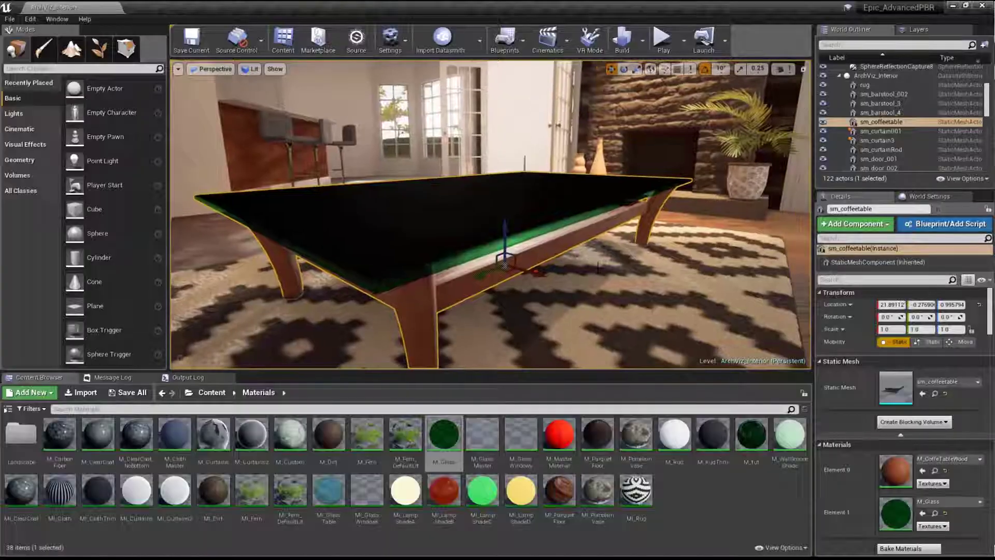
scroll(557, 216, up, 6)
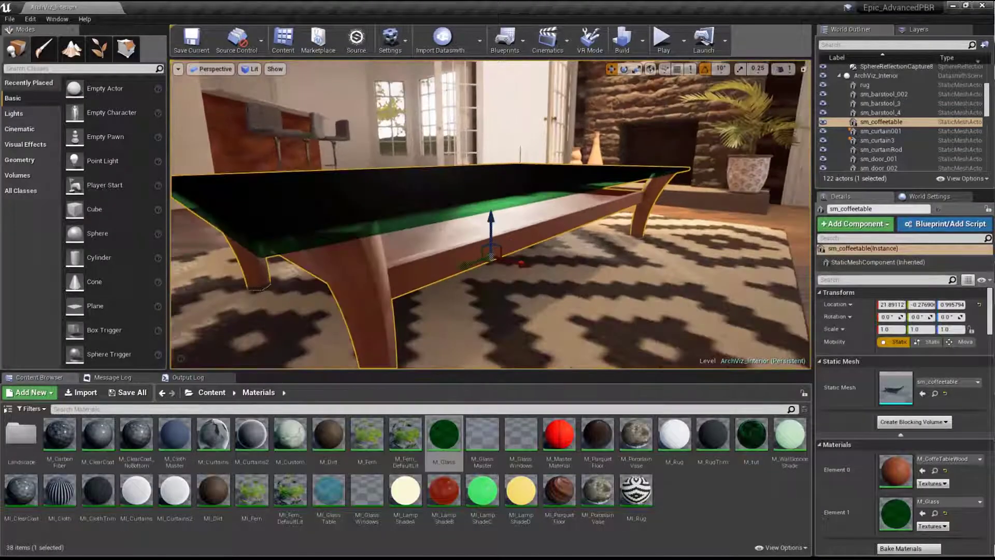
mouse_move(490, 252)
alt+mouse_down()
mouse_move(482, 230)
mouse_move(491, 253)
mouse_move(513, 250)
mouse_move(492, 252)
alt+mouse_up()
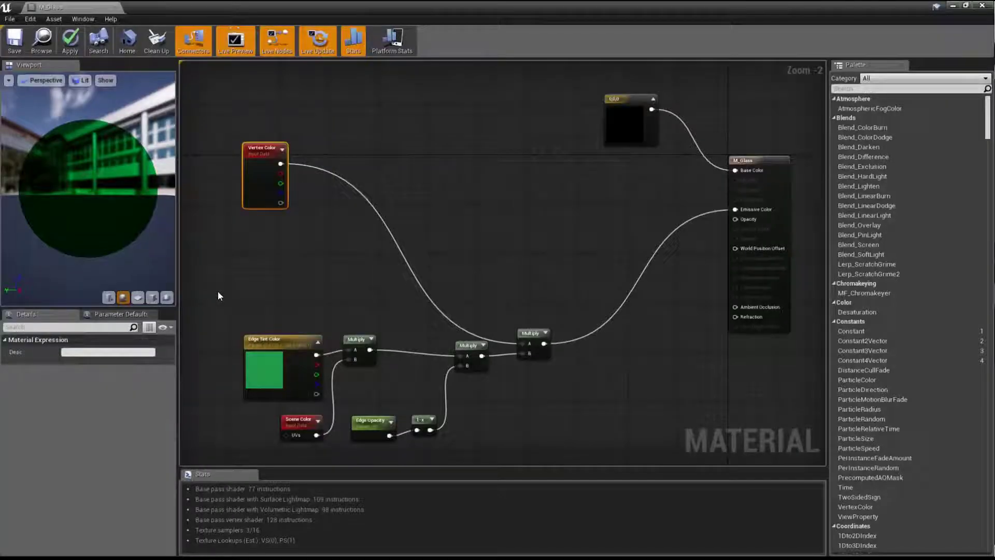
Duplicate the edge tint and edge opacity node group and place the copy above the original.
drag(217, 295, 561, 424)
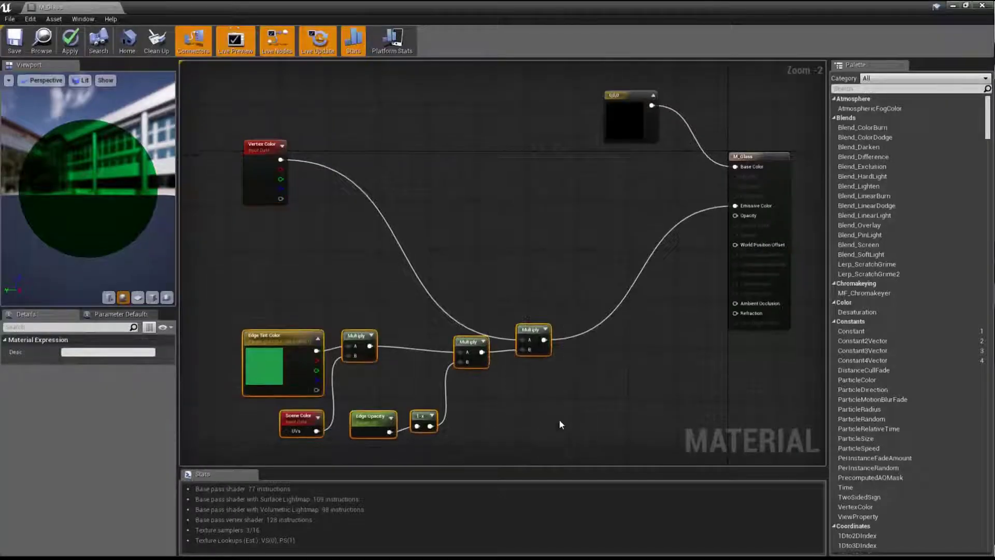
key(ctrl+v)
drag(419, 295, 414, 182)
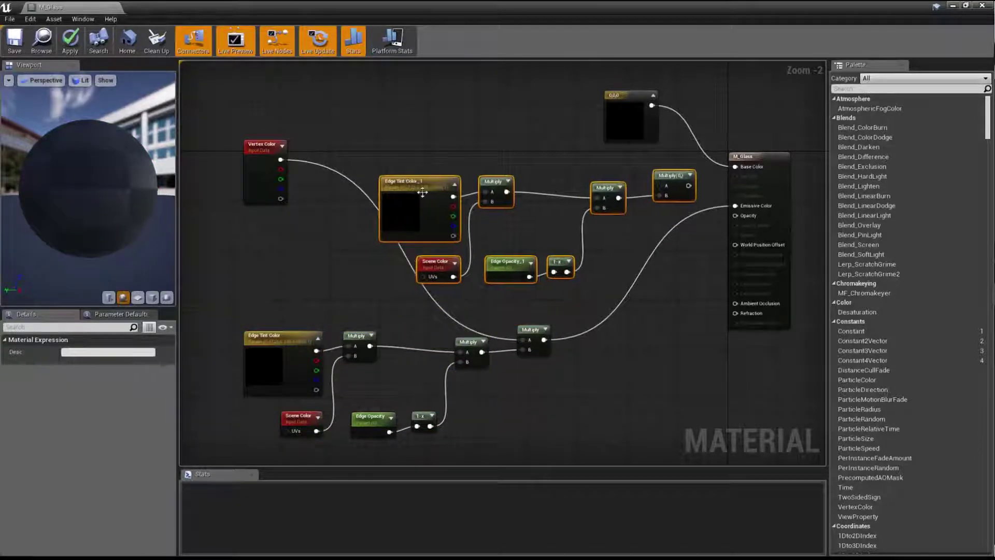
Rename the duplicated tint color parameter as Top Tint Color.
click(427, 181)
click(86, 351)
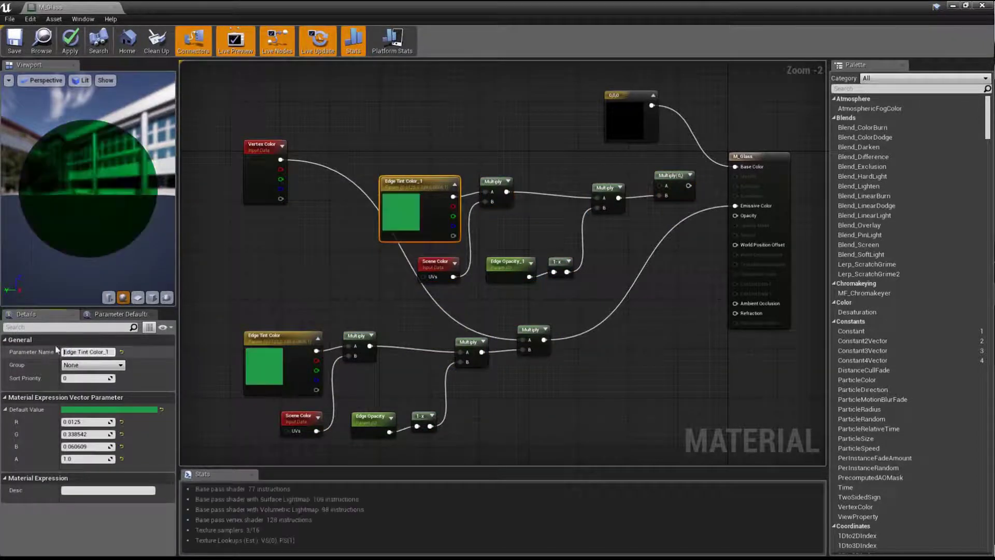
text(Top)
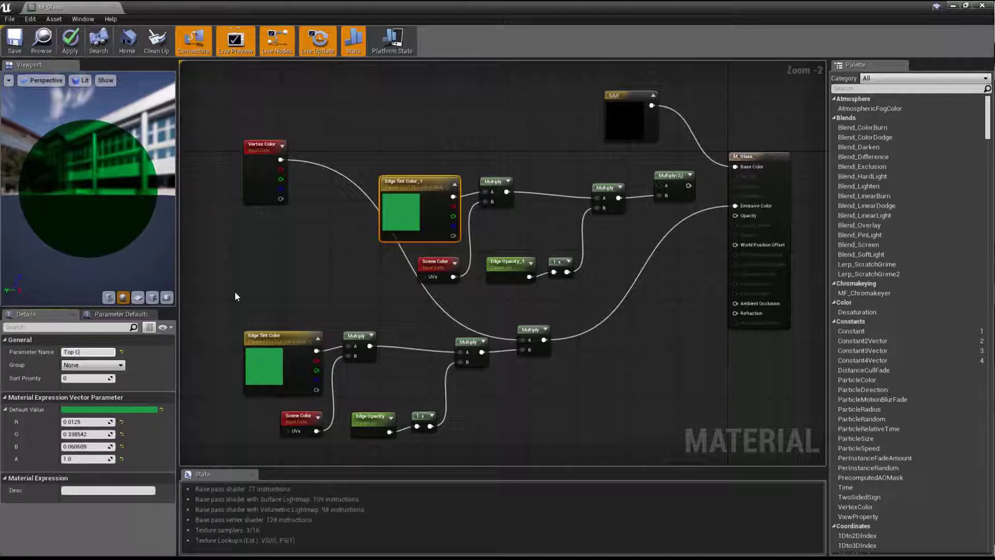
text( Tint Color)
key(Return)
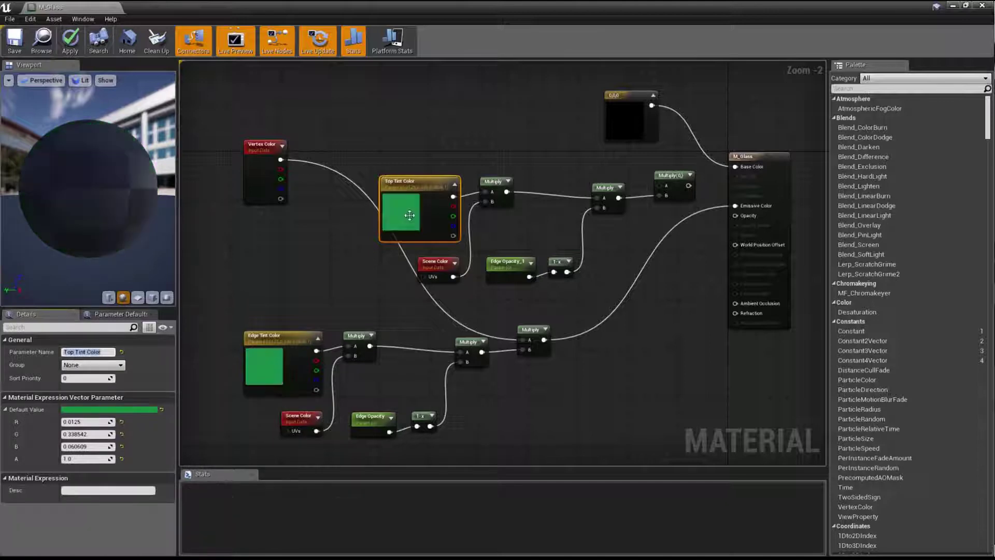
Set the Top Tint Color default value to white, with R, G and B at 1.0.
double_click(399, 214)
drag(537, 329, 554, 248)
click(560, 462)
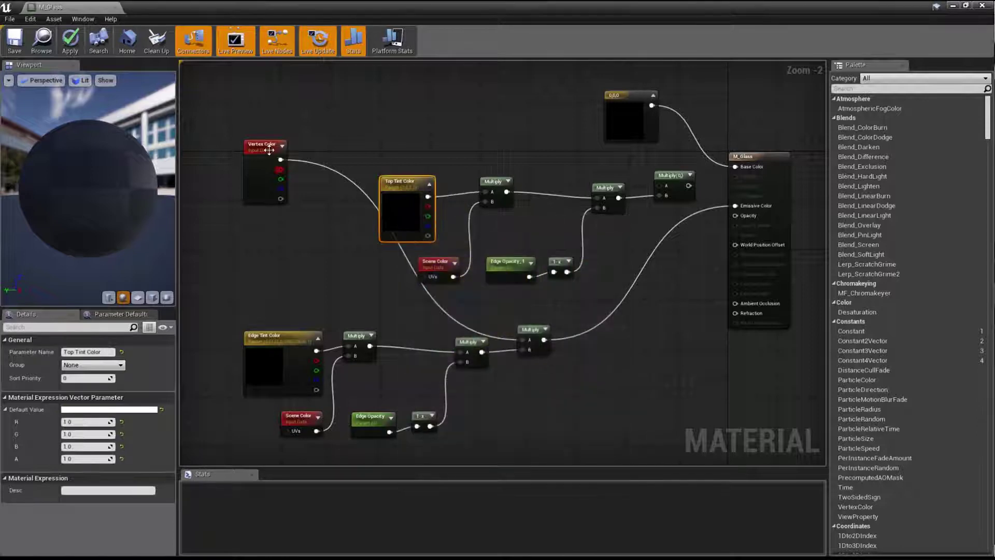
Reroute the Vertex Color wire below the duplicated nodes and rename the copied opacity parameter as Top Opacity.
drag(337, 200, 337, 302)
click(504, 270)
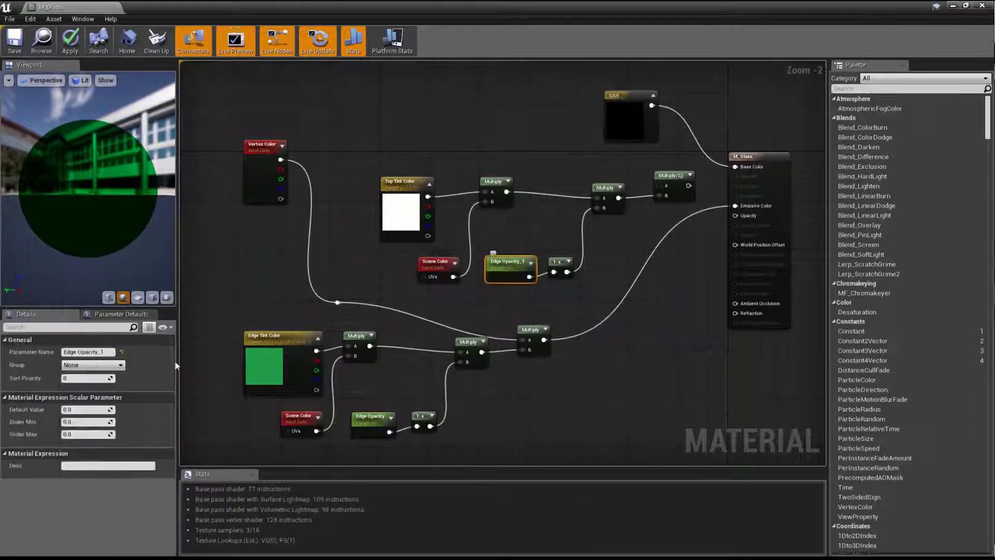
click(104, 352)
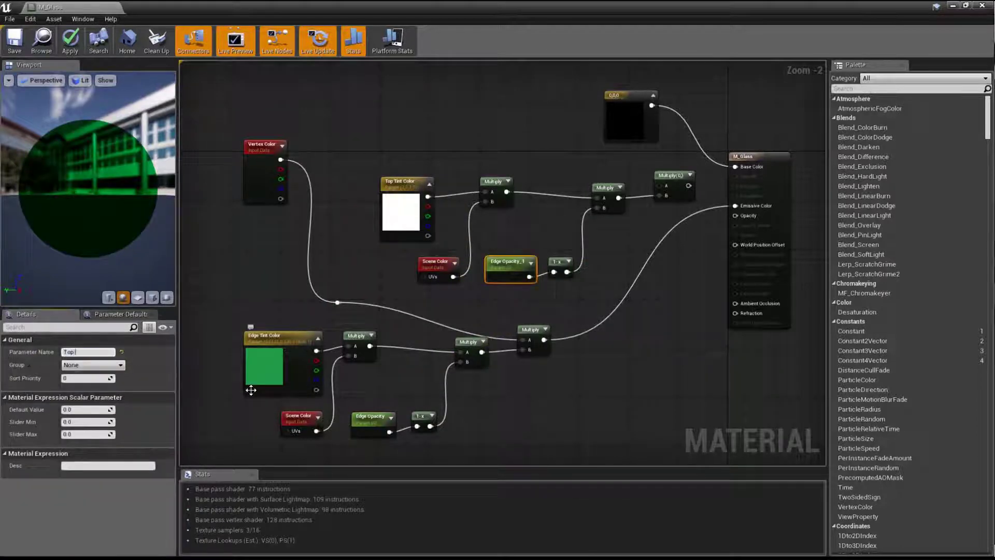
key(Return)
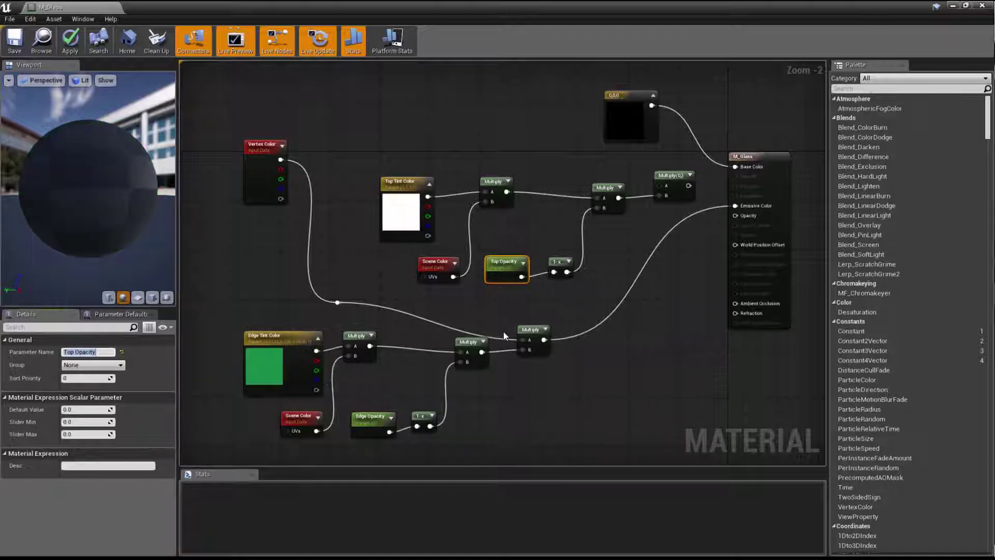
Connect Vertex Color through a One Minus node to input A of the last Multiply in the top tint chain.
right_drag(522, 233, 510, 290)
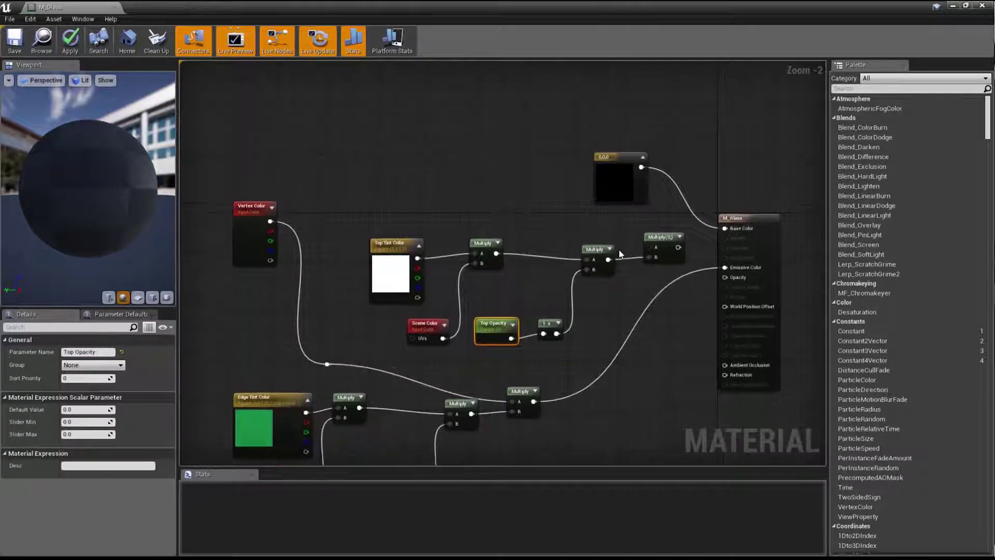
drag(659, 243, 644, 224)
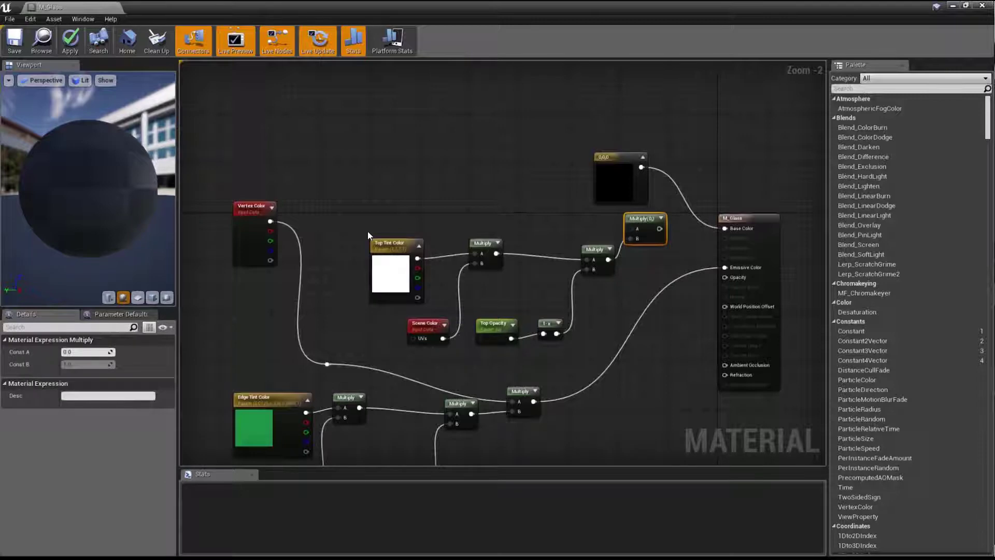
drag(269, 222, 631, 228)
text(one)
key(Return)
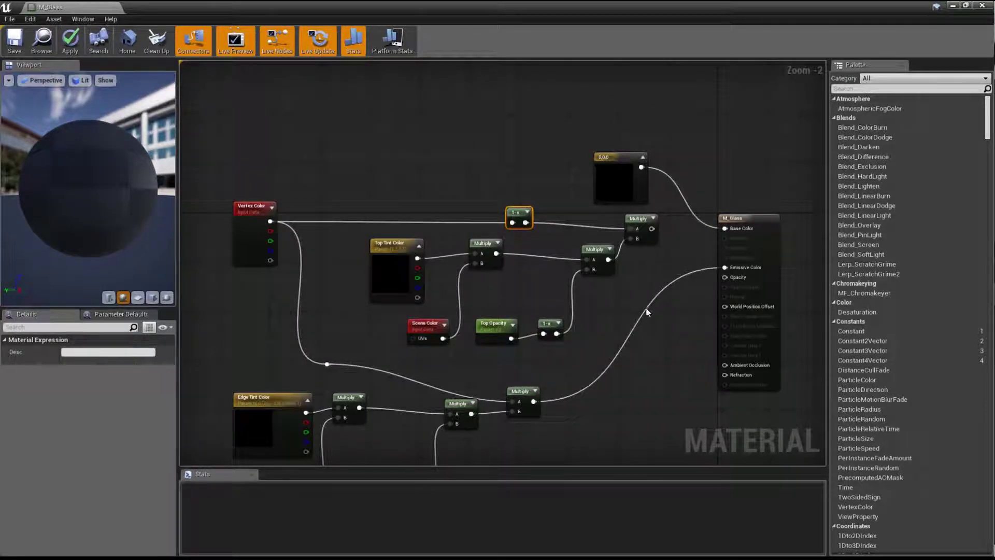
Add the top tint product (A) and edge tint product (B) with an Add node and connect the sum to Emissive Color.
right_drag(519, 404, 580, 373)
right_drag(728, 224, 708, 221)
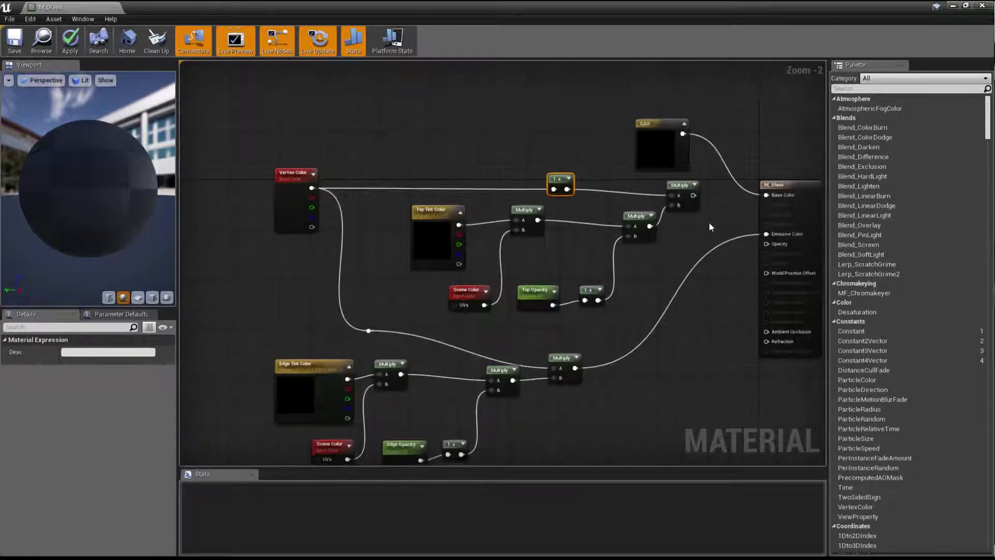
right_click(725, 215)
text(add)
key(Return)
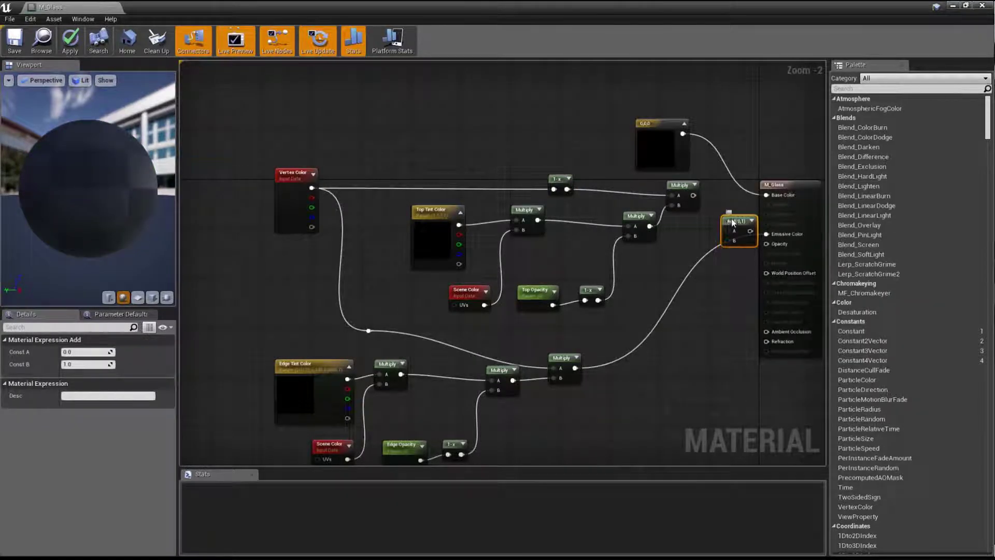
mouse_move(736, 221)
mouse_down()
mouse_move(725, 203)
mouse_move(708, 205)
mouse_move(720, 217)
mouse_up()
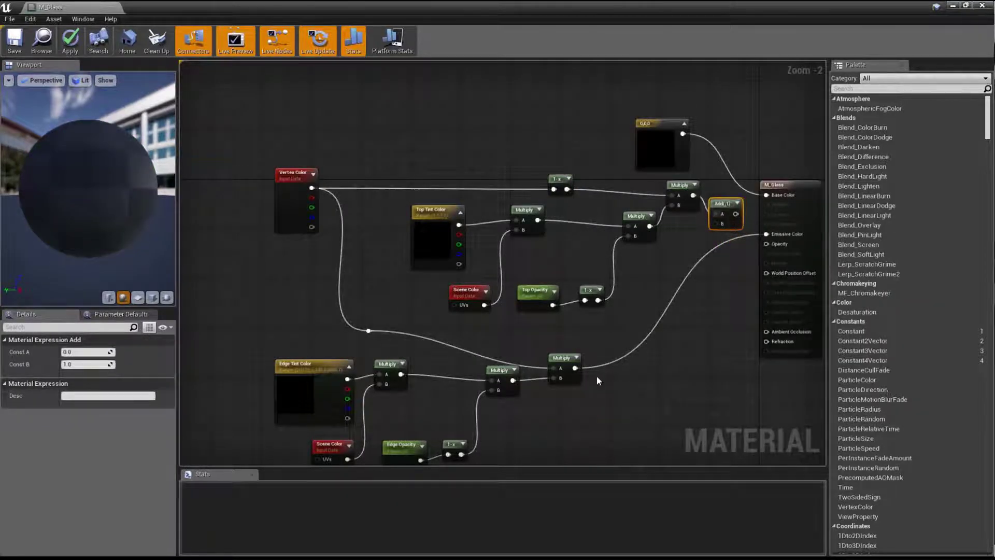
drag(575, 368, 767, 234)
click(693, 335)
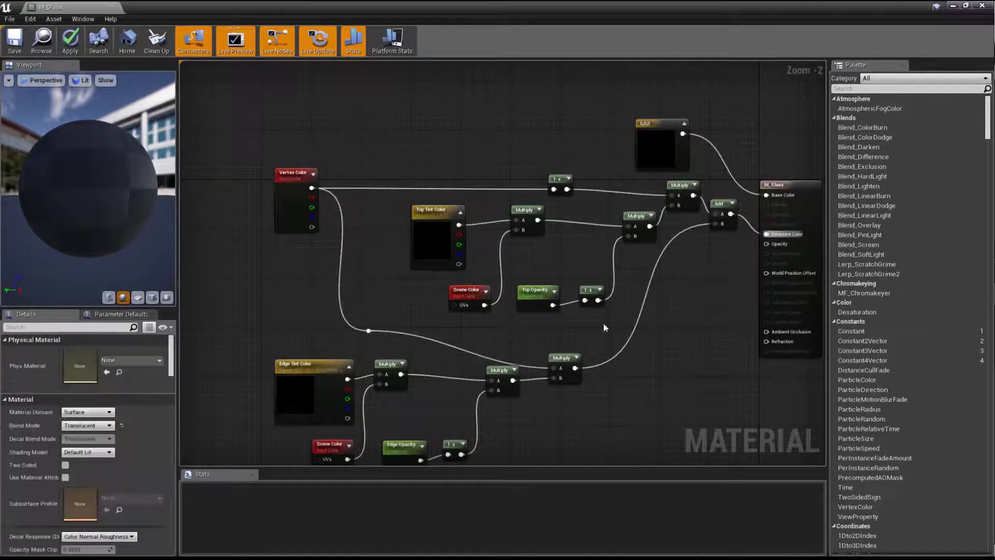
Save the M_Glass material and inspect the deselected coffee table in the level.
key(ctrl+s)
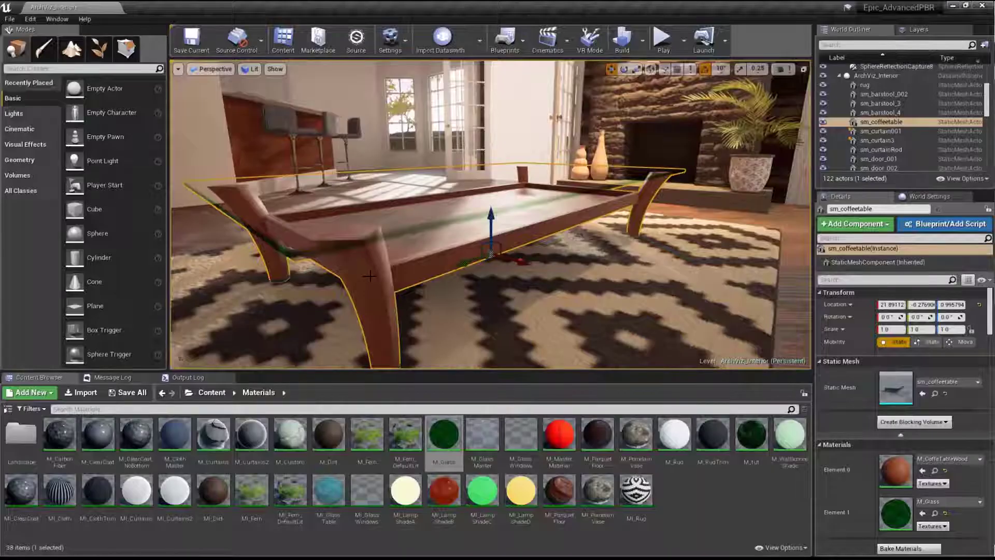
key(Escape)
right_drag(490, 215, 362, 214)
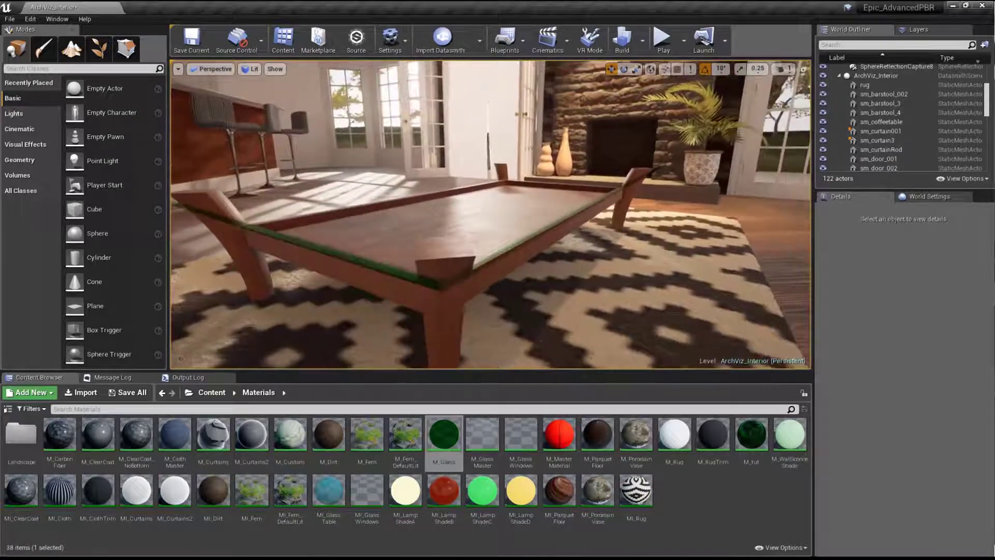
Reopen M_Glass, set its translucency Lighting Mode to Surface ForwardShading and apply the change.
click(445, 429)
double_click(445, 429)
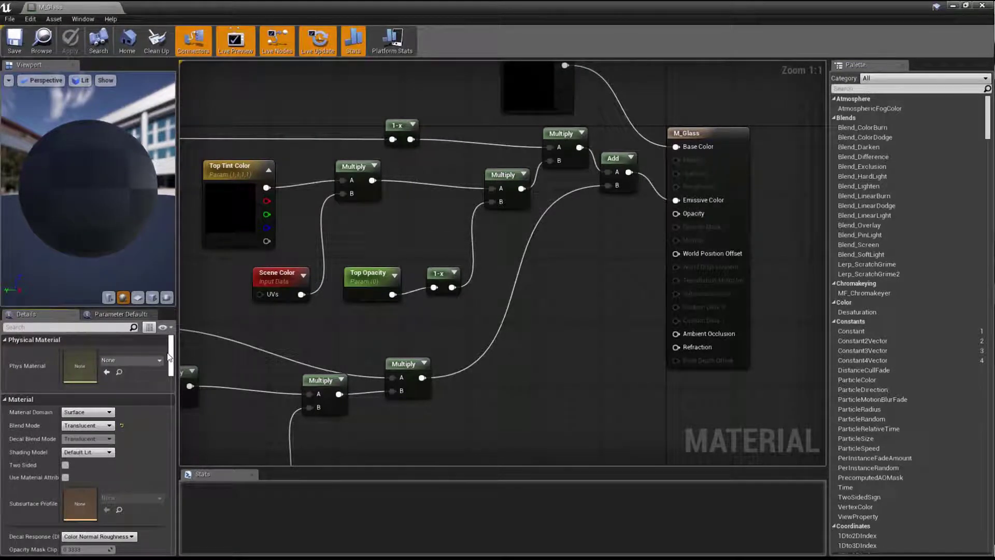
drag(169, 357, 171, 403)
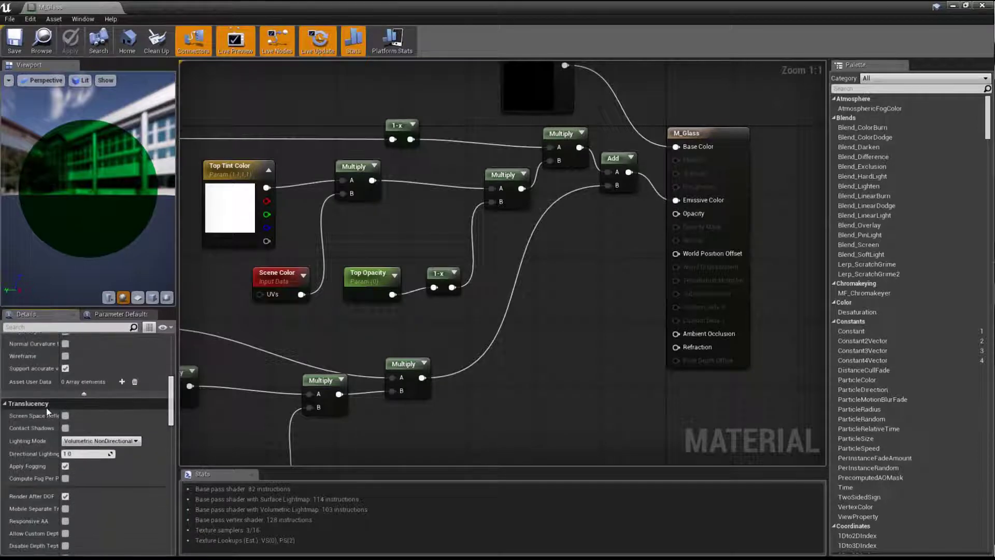
click(86, 441)
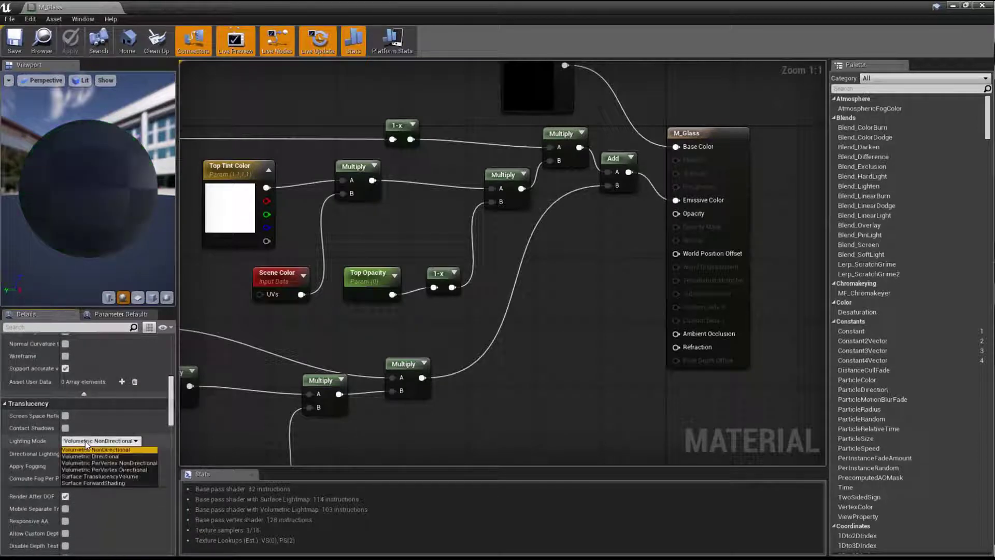
click(73, 483)
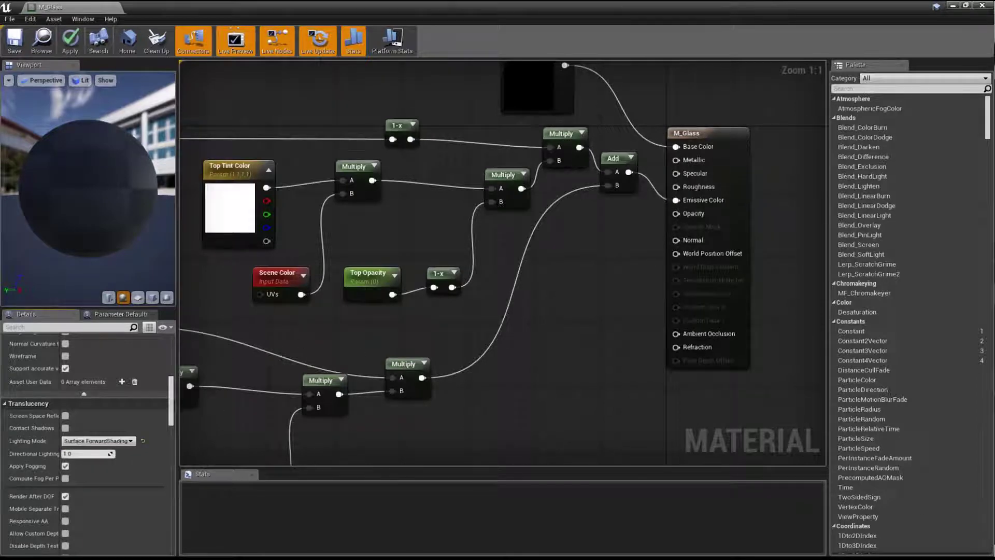
click(70, 40)
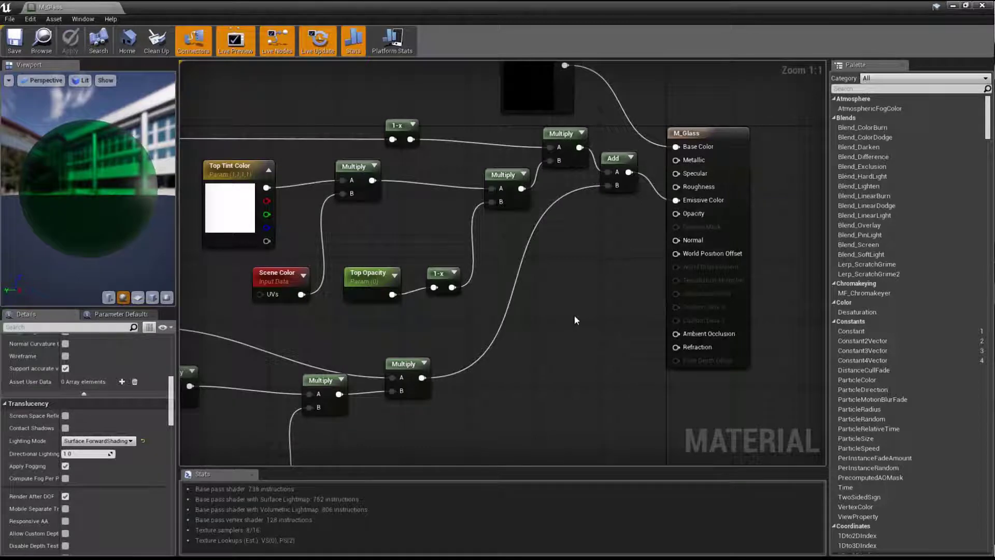
Move the M_Glass output and black constant nodes up and connect a new Constant node to Roughness.
right_drag(569, 323, 535, 444)
drag(667, 258, 682, 191)
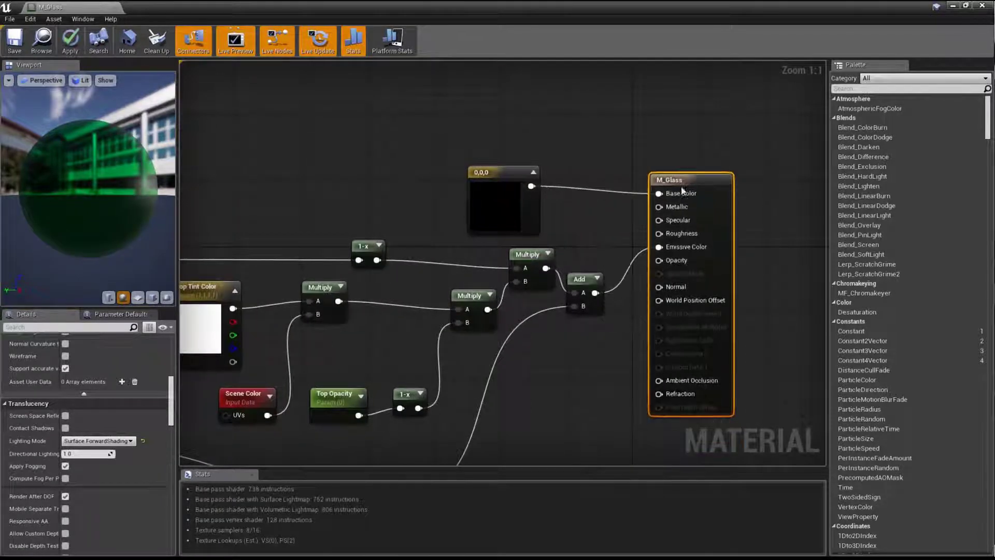
drag(492, 180, 517, 131)
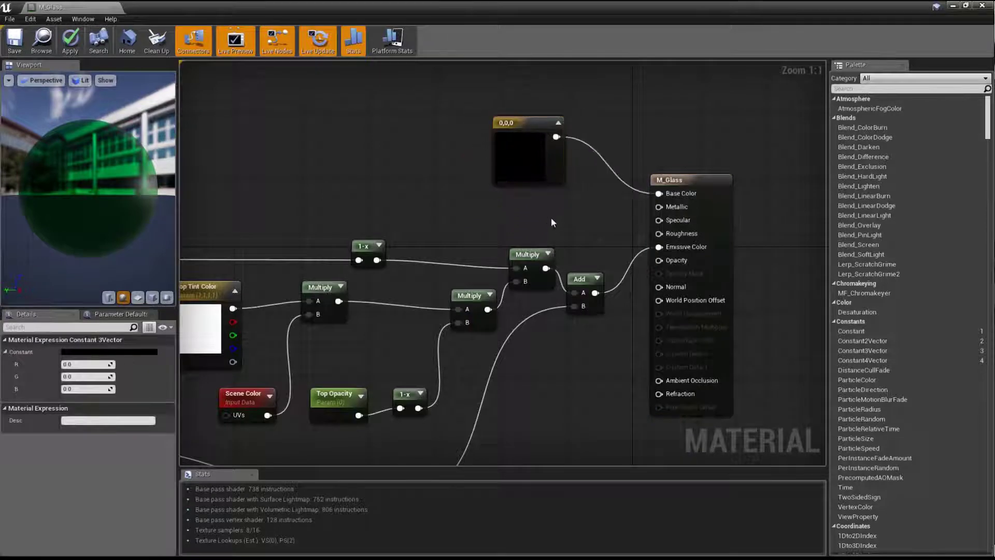
click(552, 218)
drag(605, 239, 659, 234)
drag(555, 234, 539, 217)
Convert the constant feeding the Roughness input to a parameter named Roughness.
right_click(540, 211)
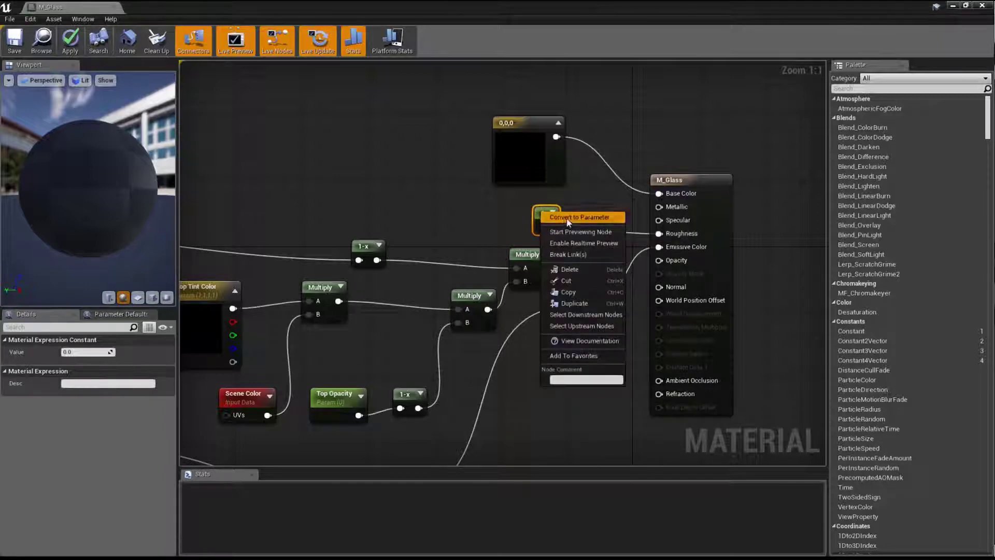
click(565, 217)
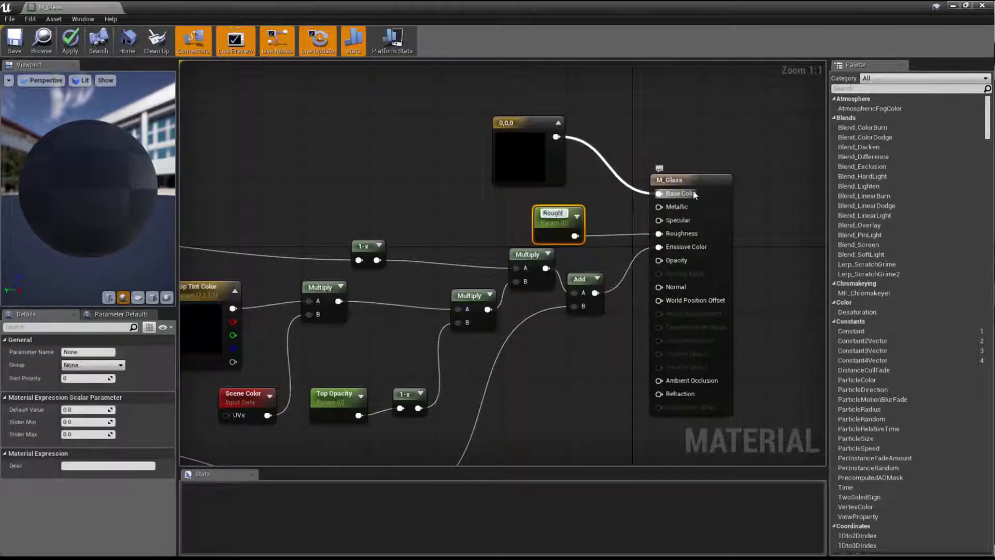
text(Roughness)
key(Return)
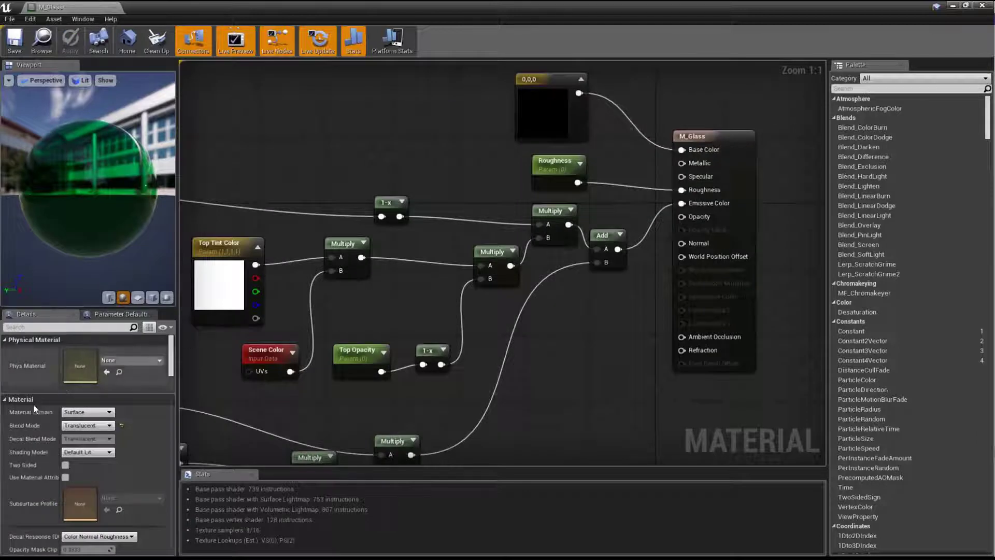
Make the M_Glass material two-sided and inspect the coffee table's glass top in the level.
click(65, 465)
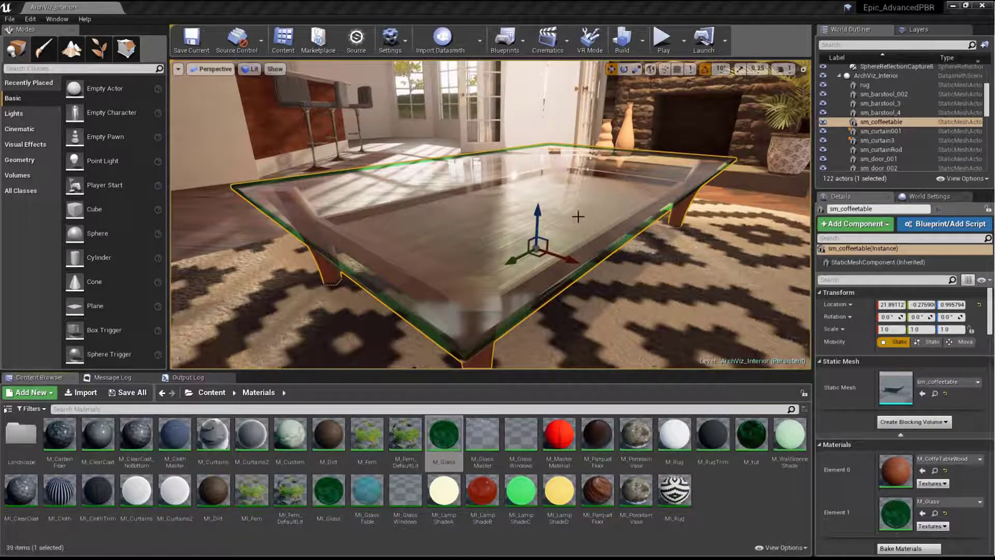
right_drag(578, 216, 641, 214)
right_drag(675, 268, 638, 274)
key(f)
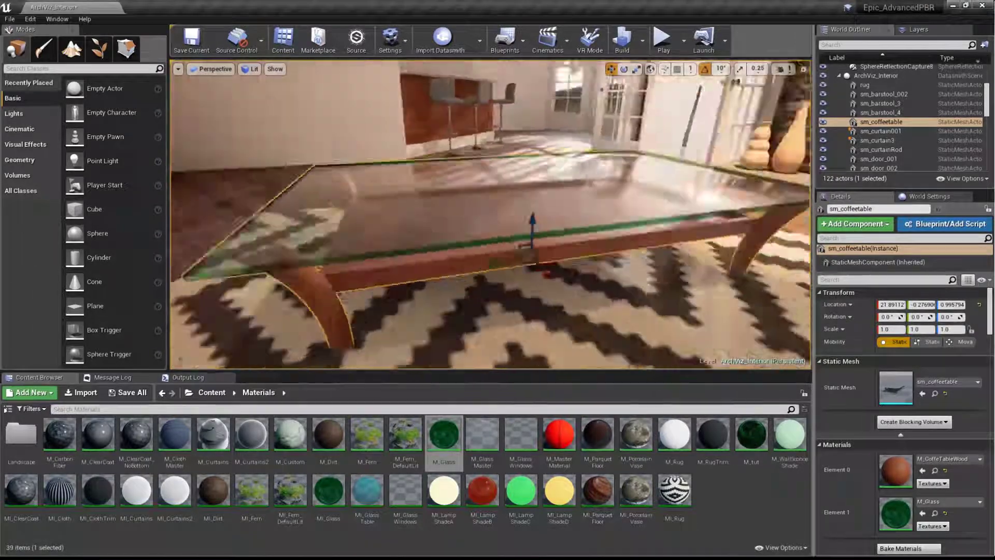